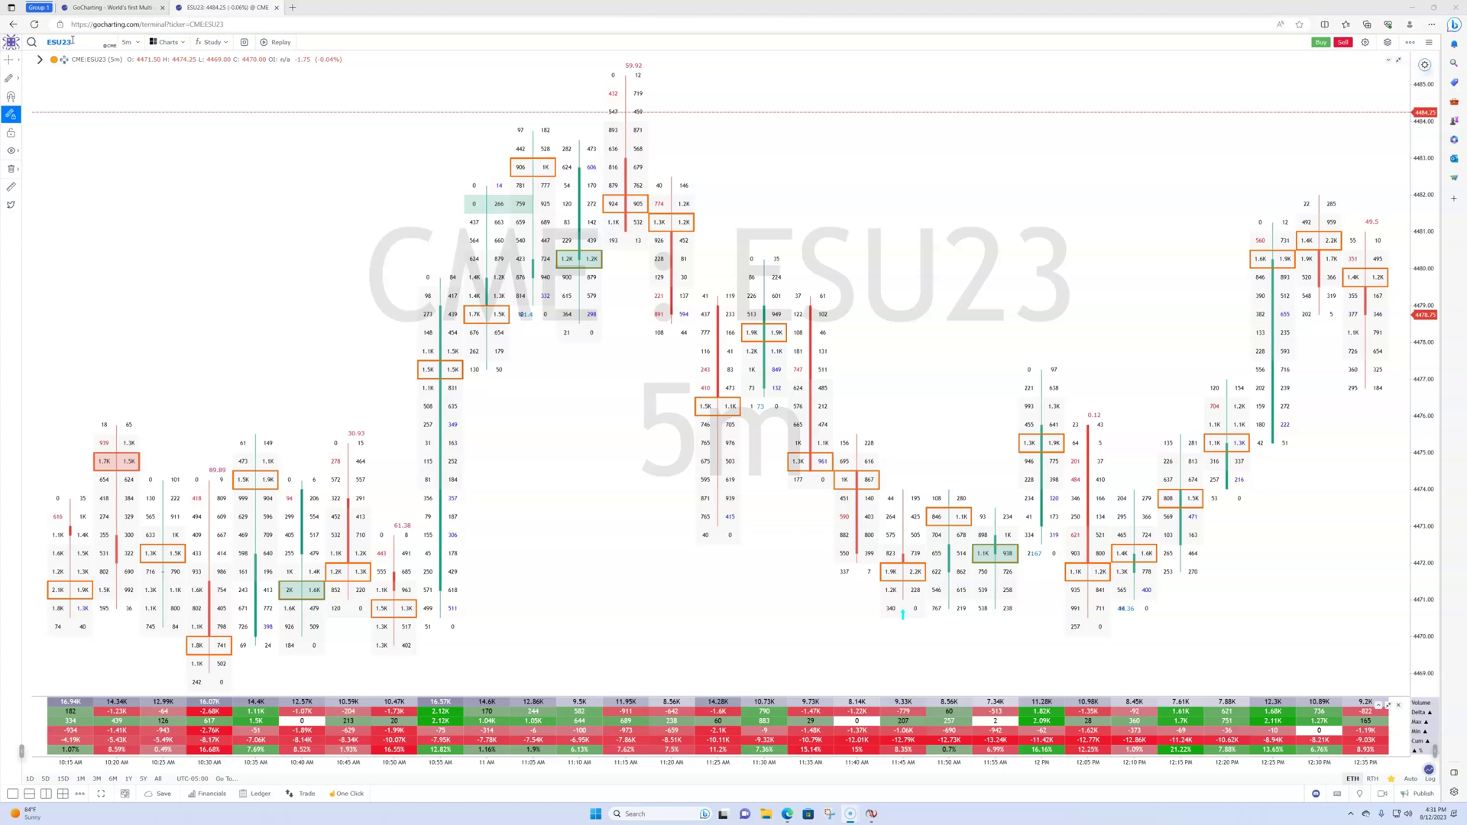
- Replace ESU23 with Coinbase BTCUSD on the 5-minute footprint chart by searching BTC
left_click(72, 42)
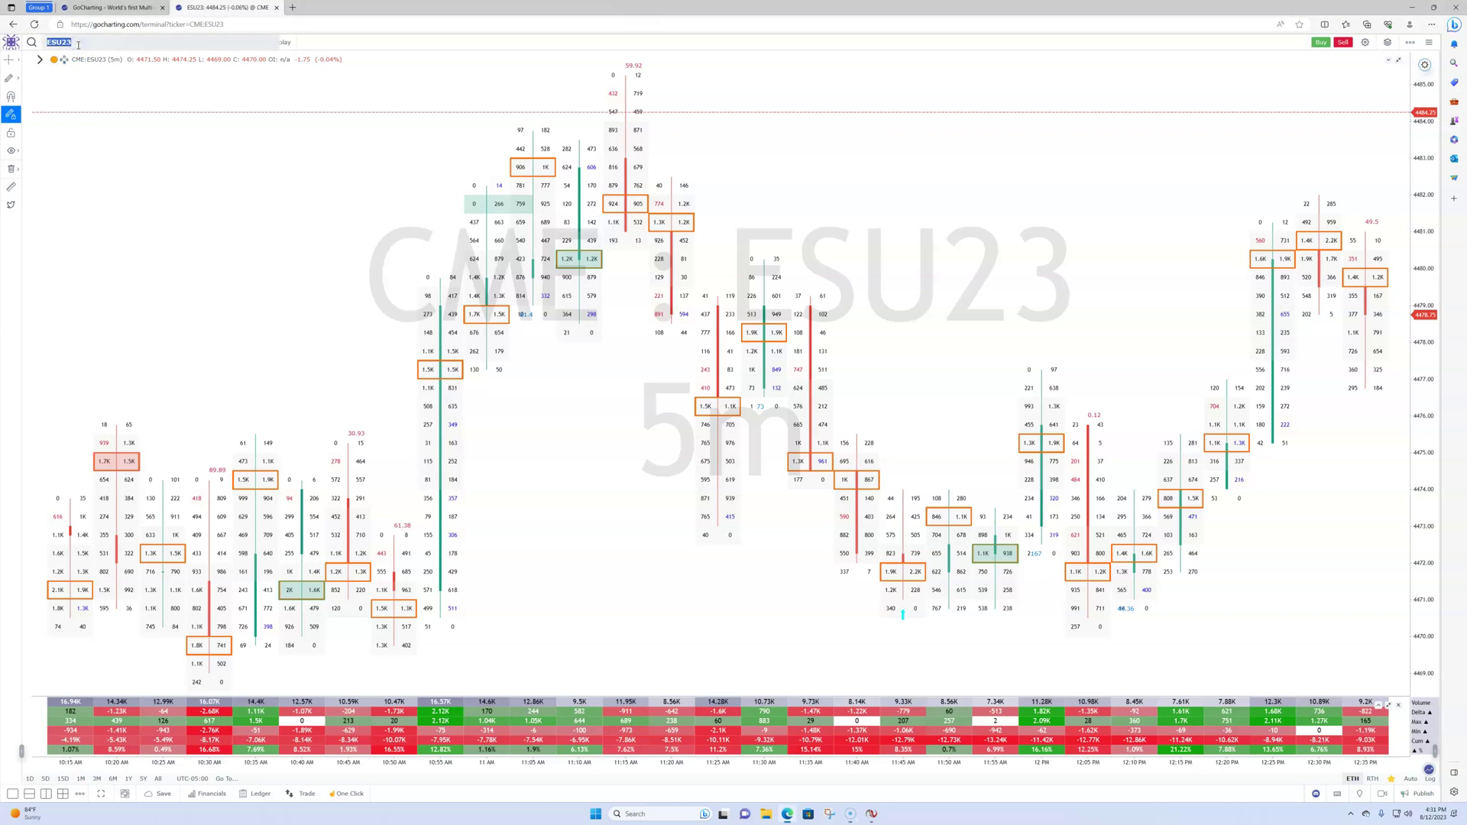
type("BTC")
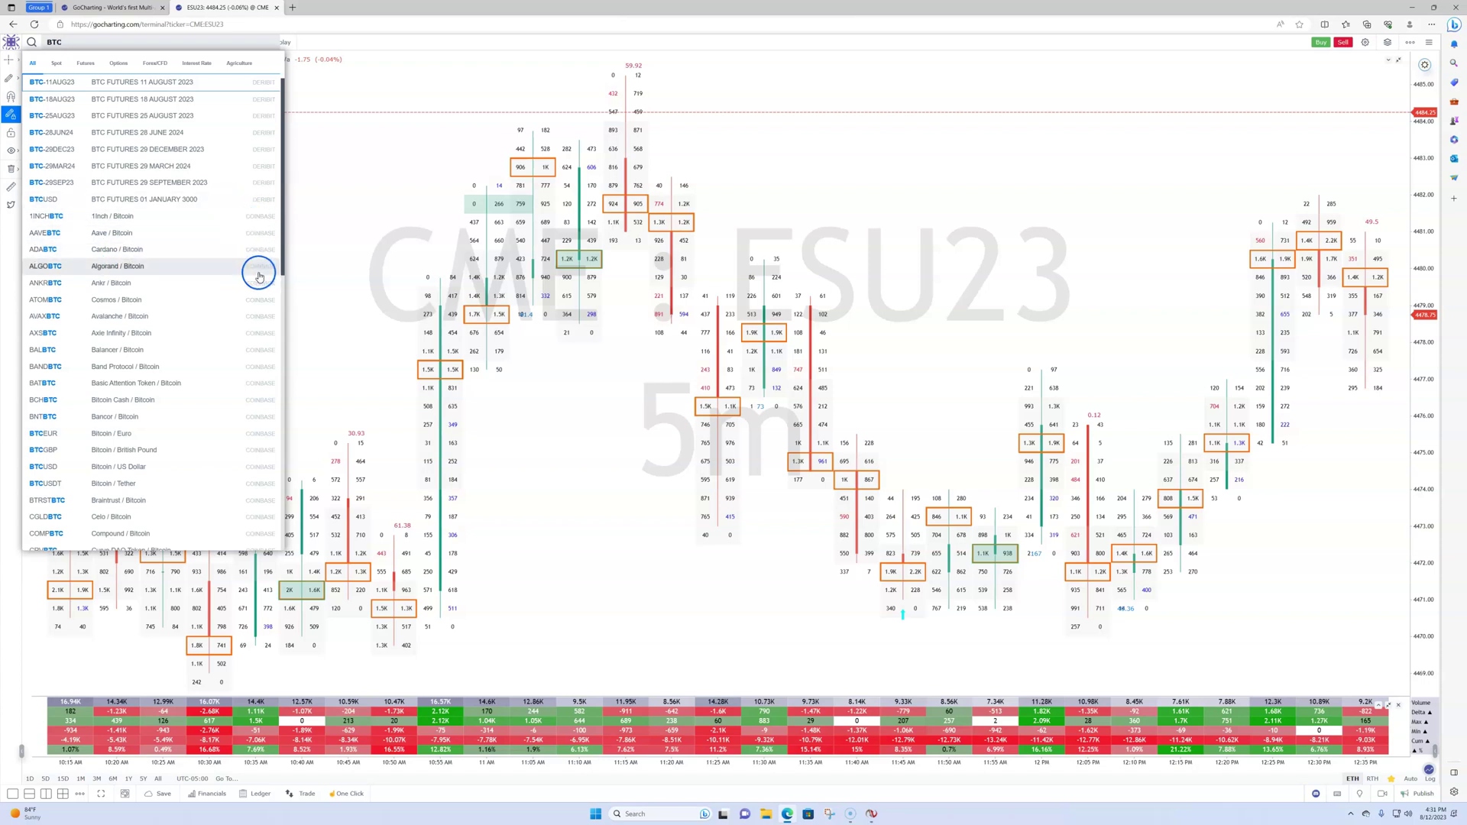
scroll(226, 354, "down", 8)
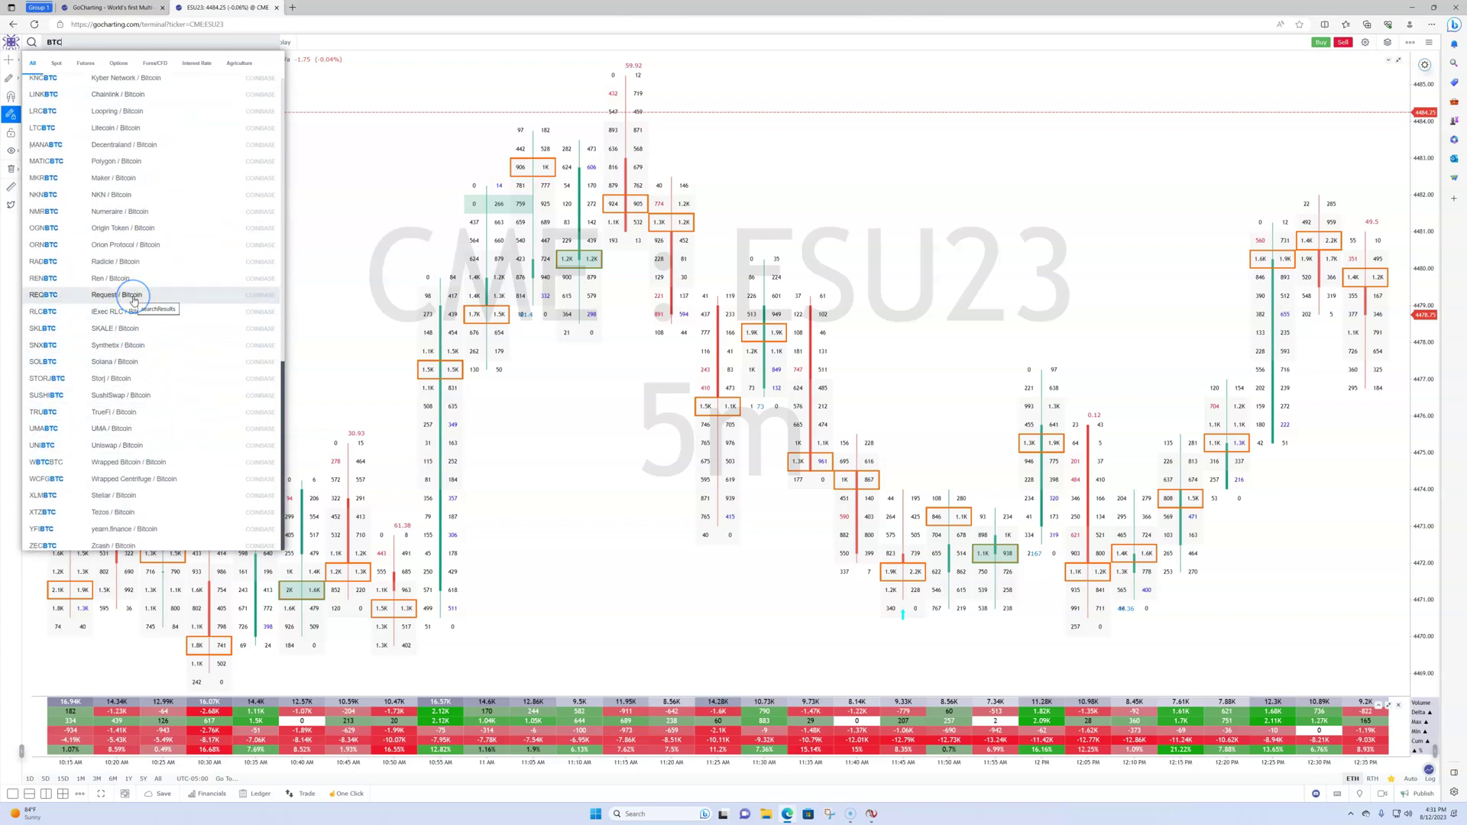
scroll(134, 300, "up", 2)
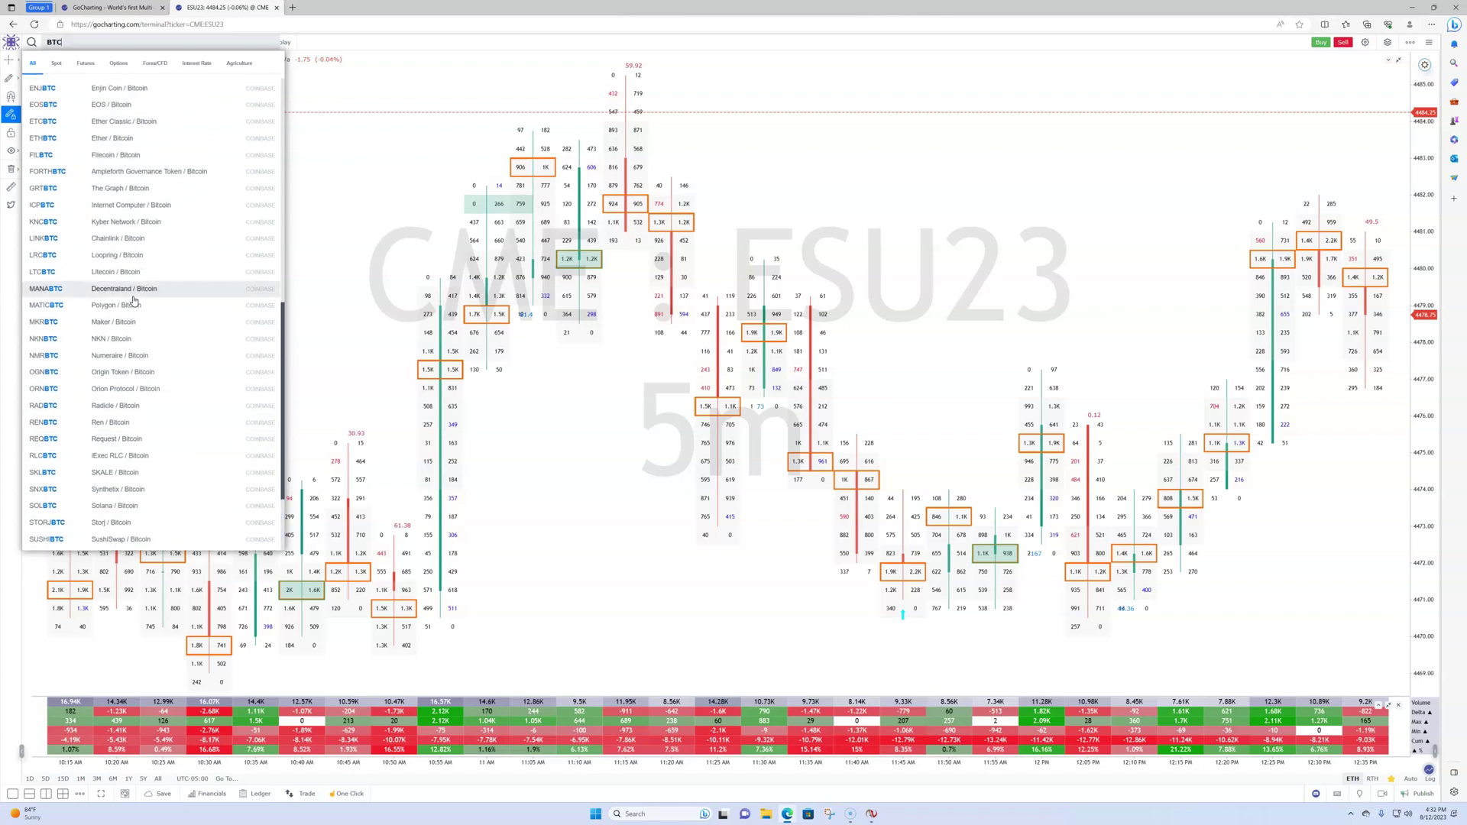
scroll(133, 300, "up", 1)
scroll(134, 300, "up", 7)
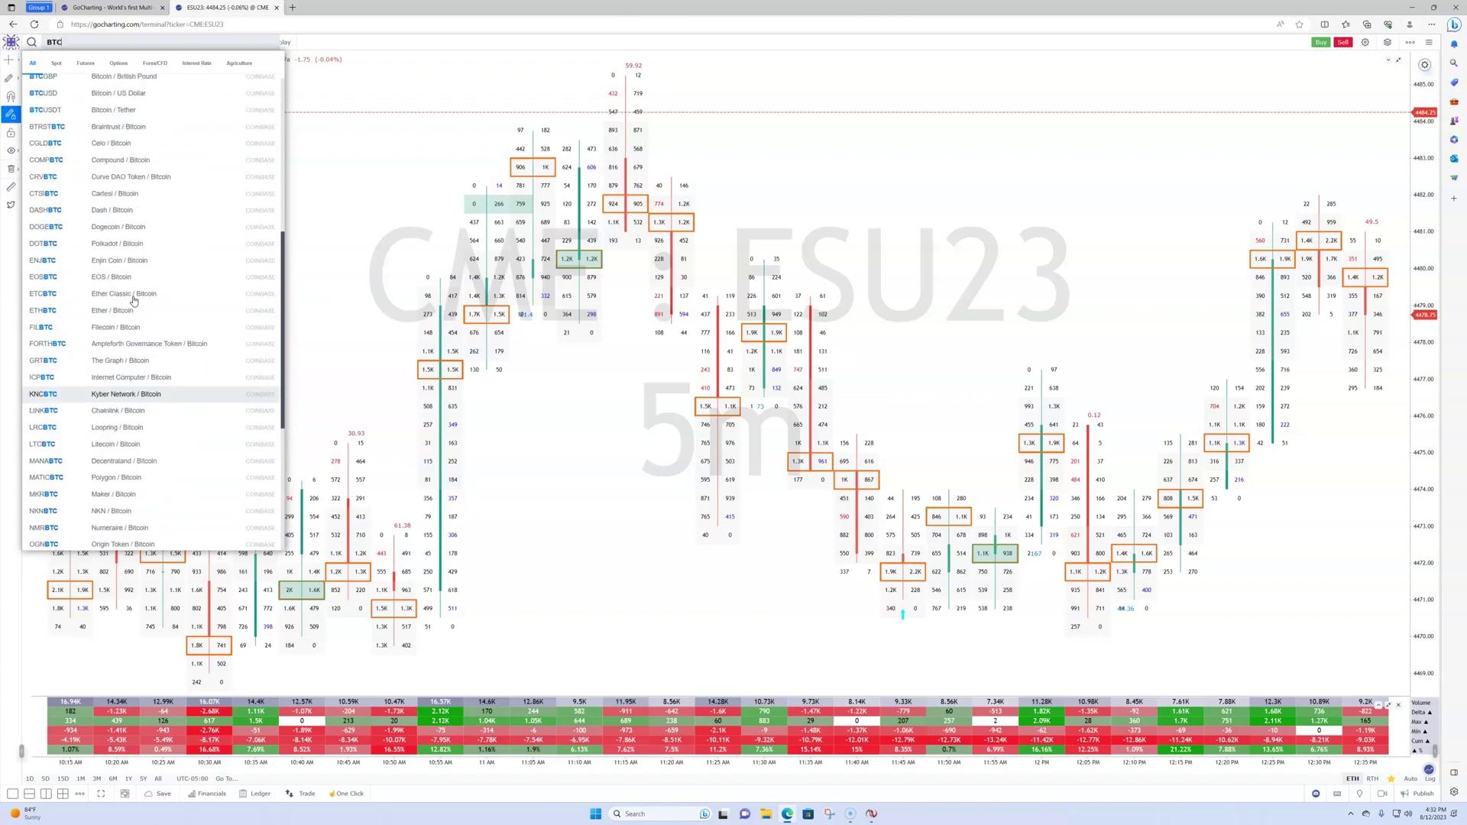
left_click(126, 138)
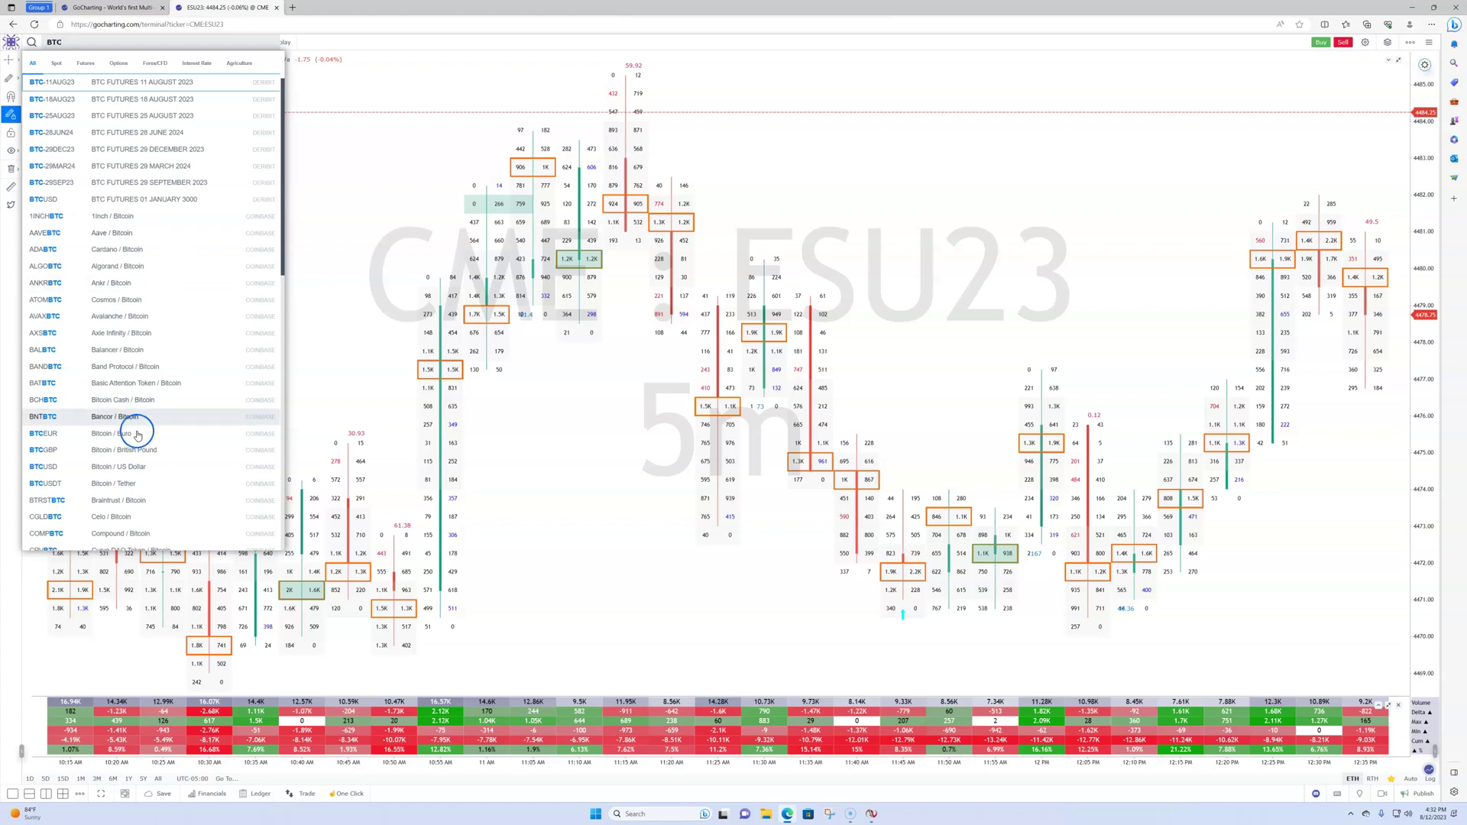
left_click(141, 466)
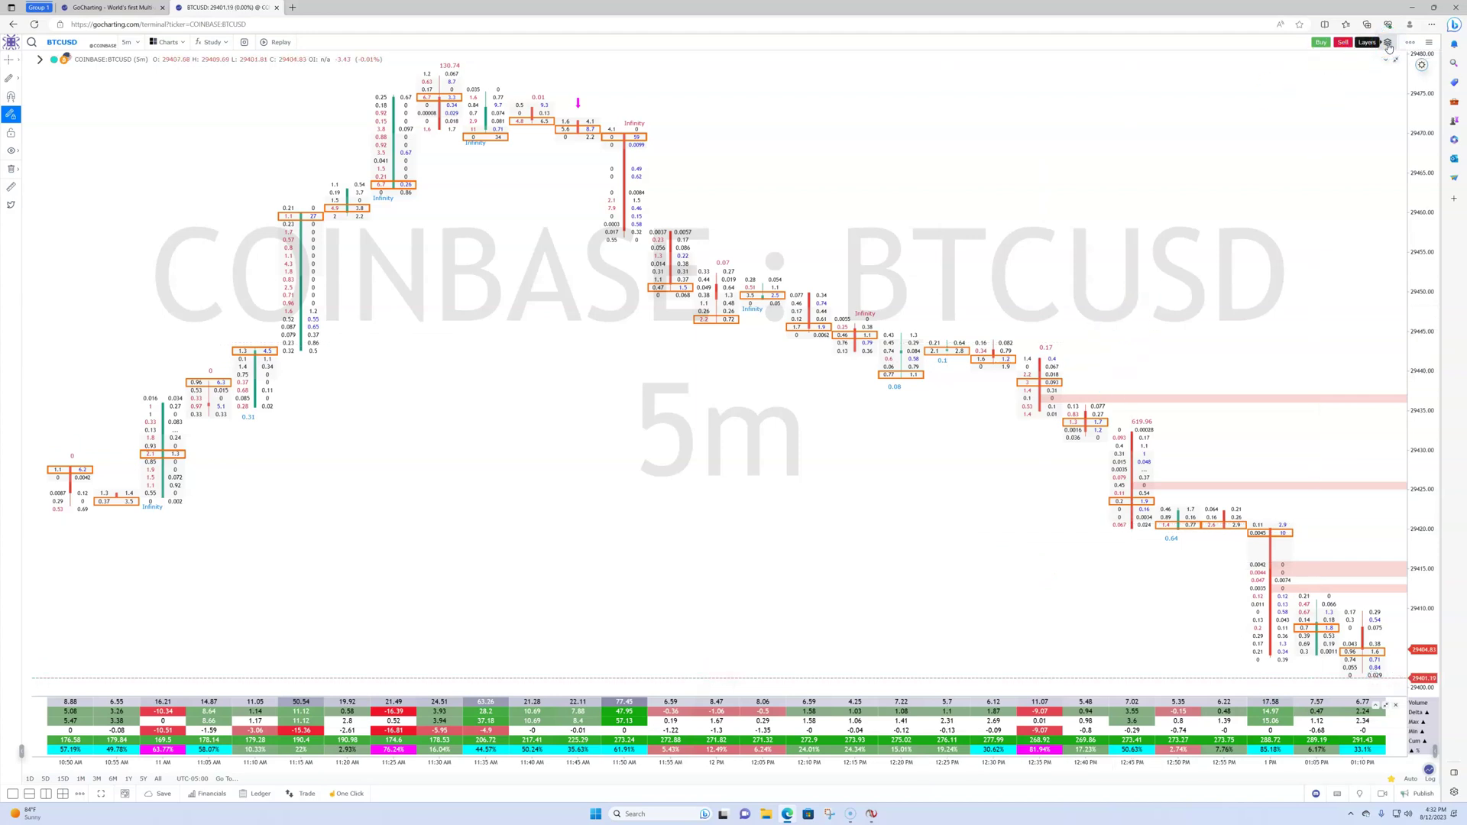
left_click(1390, 46)
scroll(629, 519, "down", 10)
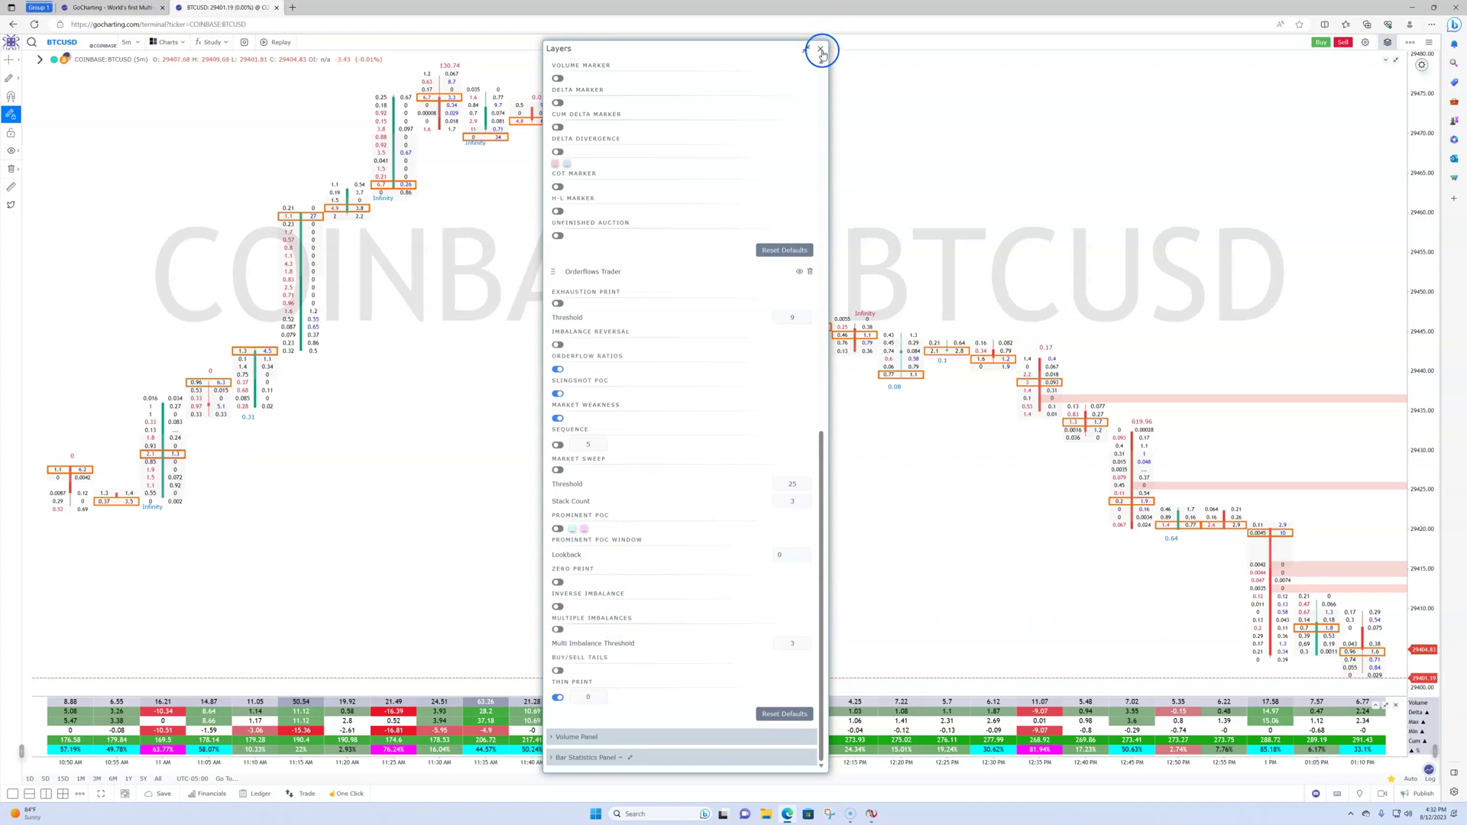
left_click(820, 49)
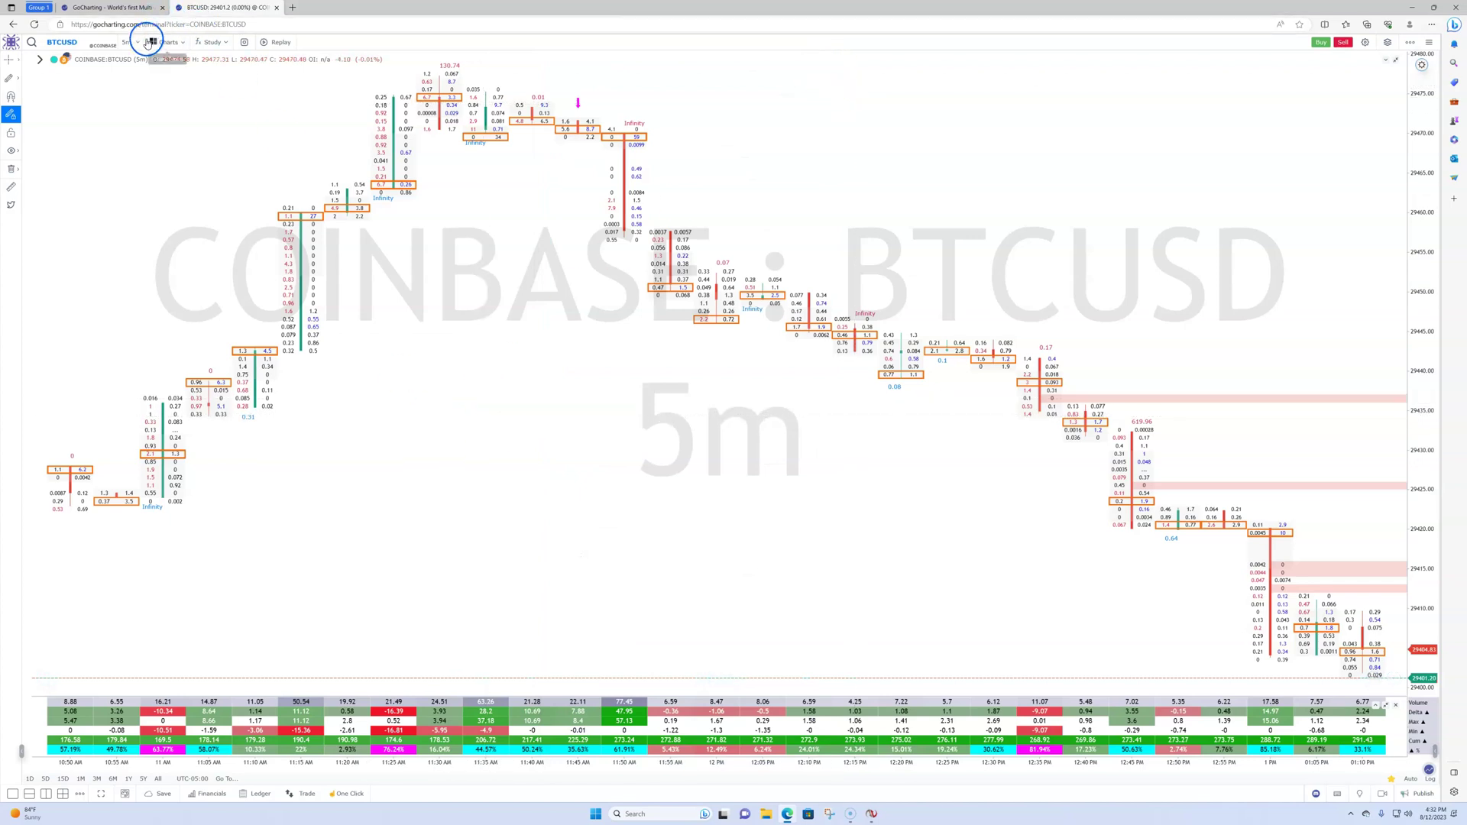
left_click(139, 43)
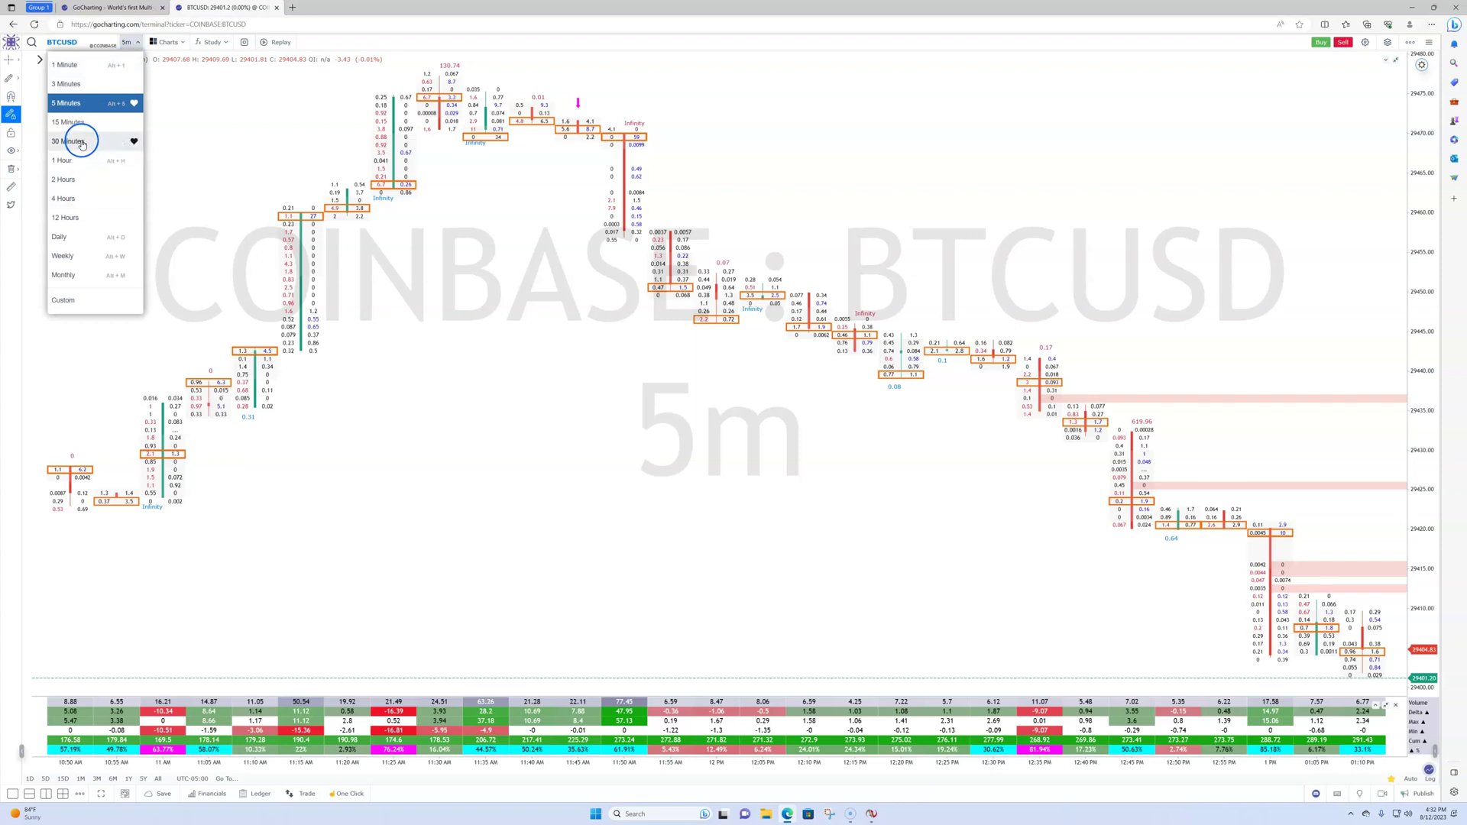
left_click(82, 142)
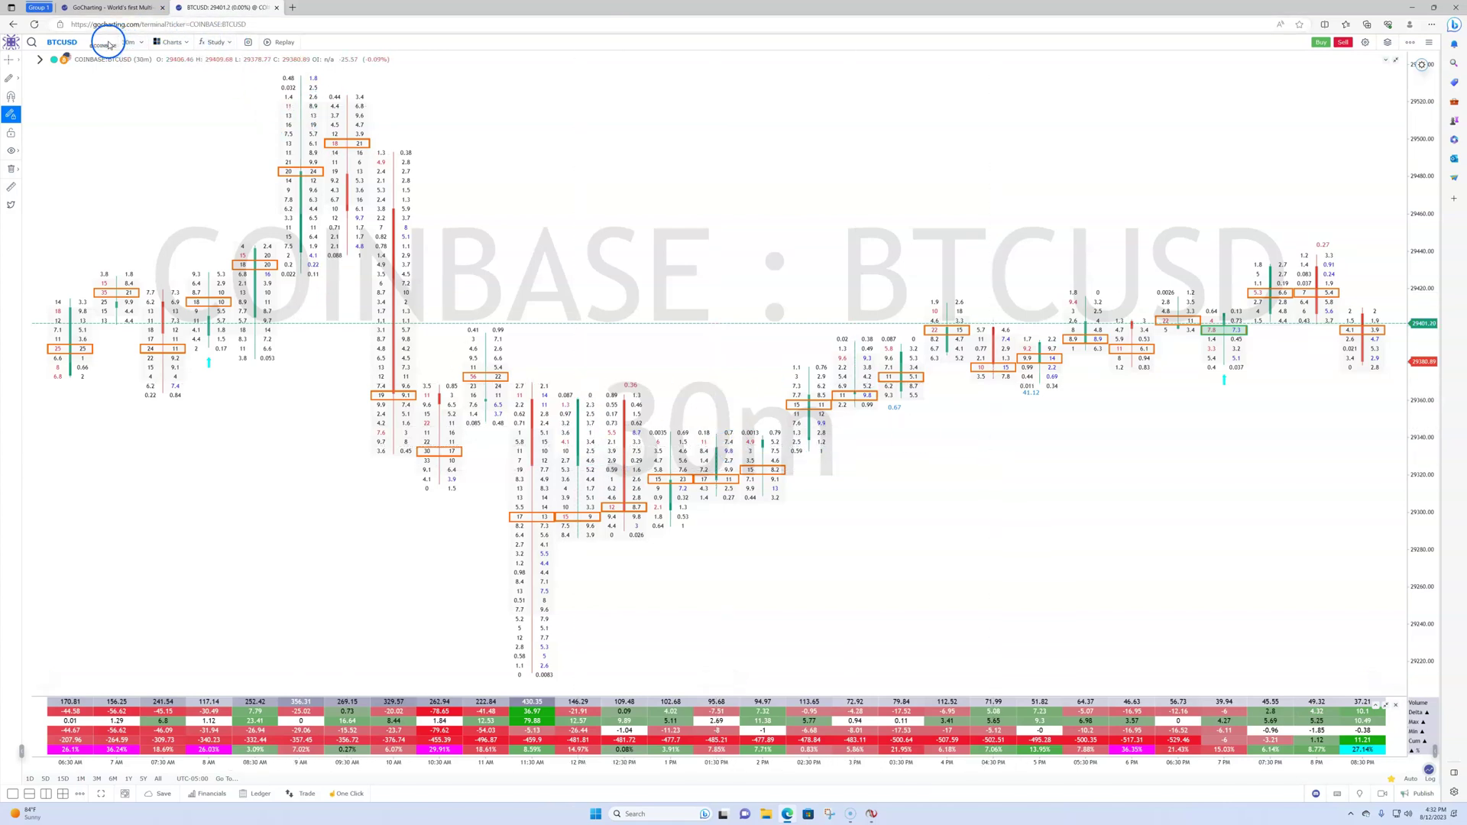
left_click(139, 43)
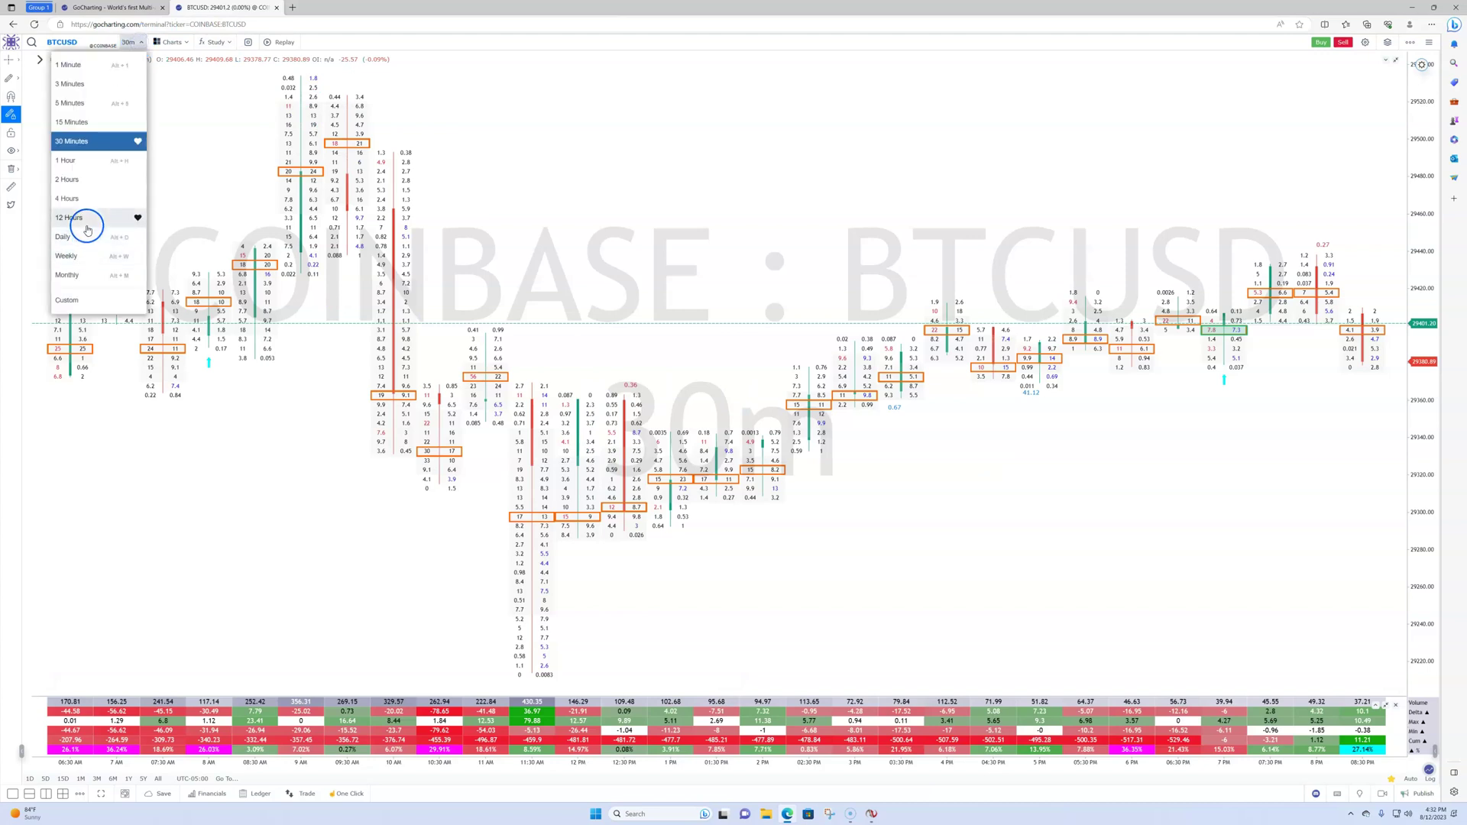
left_click(78, 181)
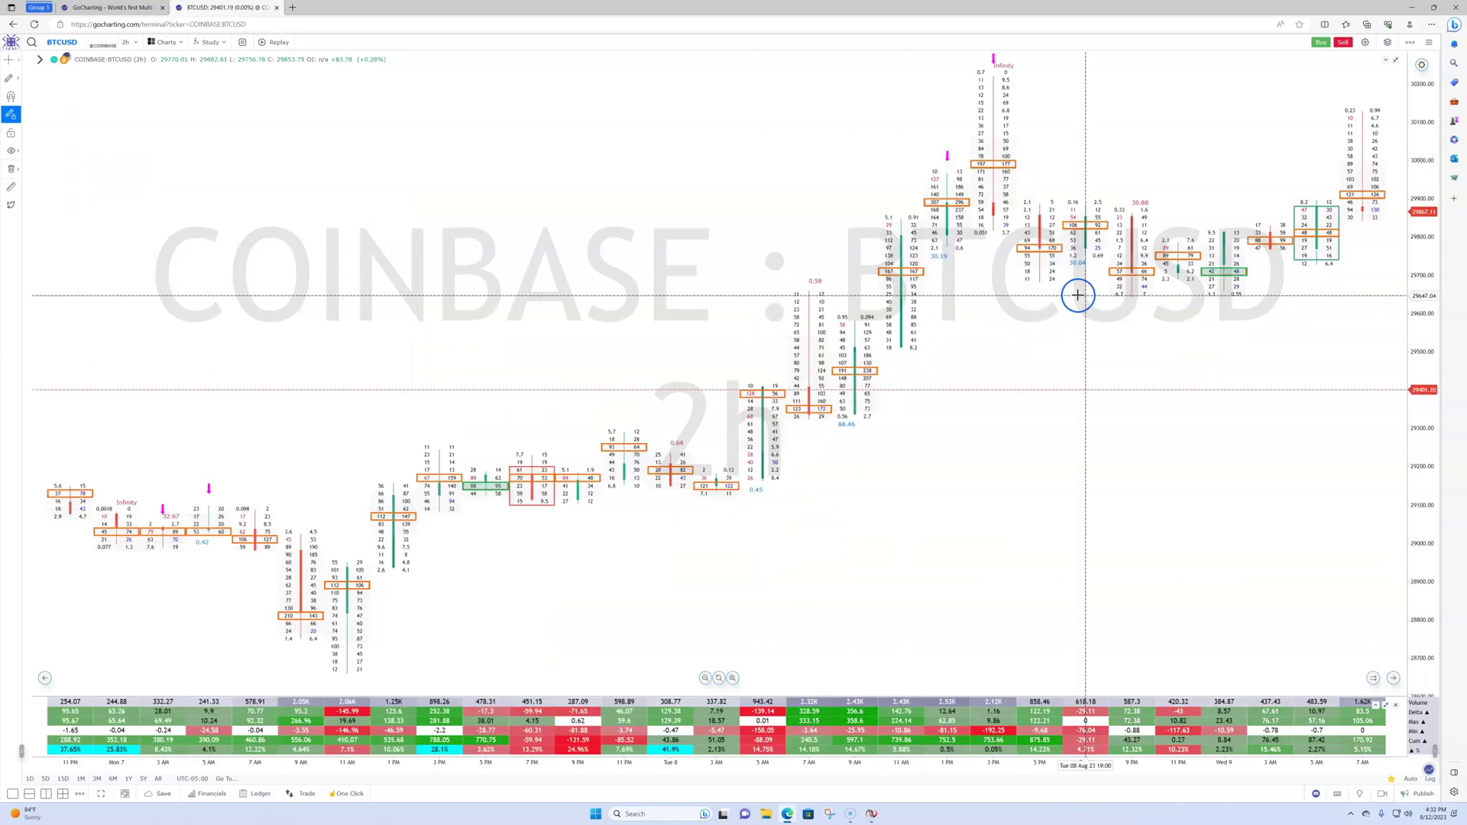
mouse_move(1422, 517)
left_mouse_down()
mouse_move(1416, 345)
mouse_move(1426, 512)
left_mouse_up()
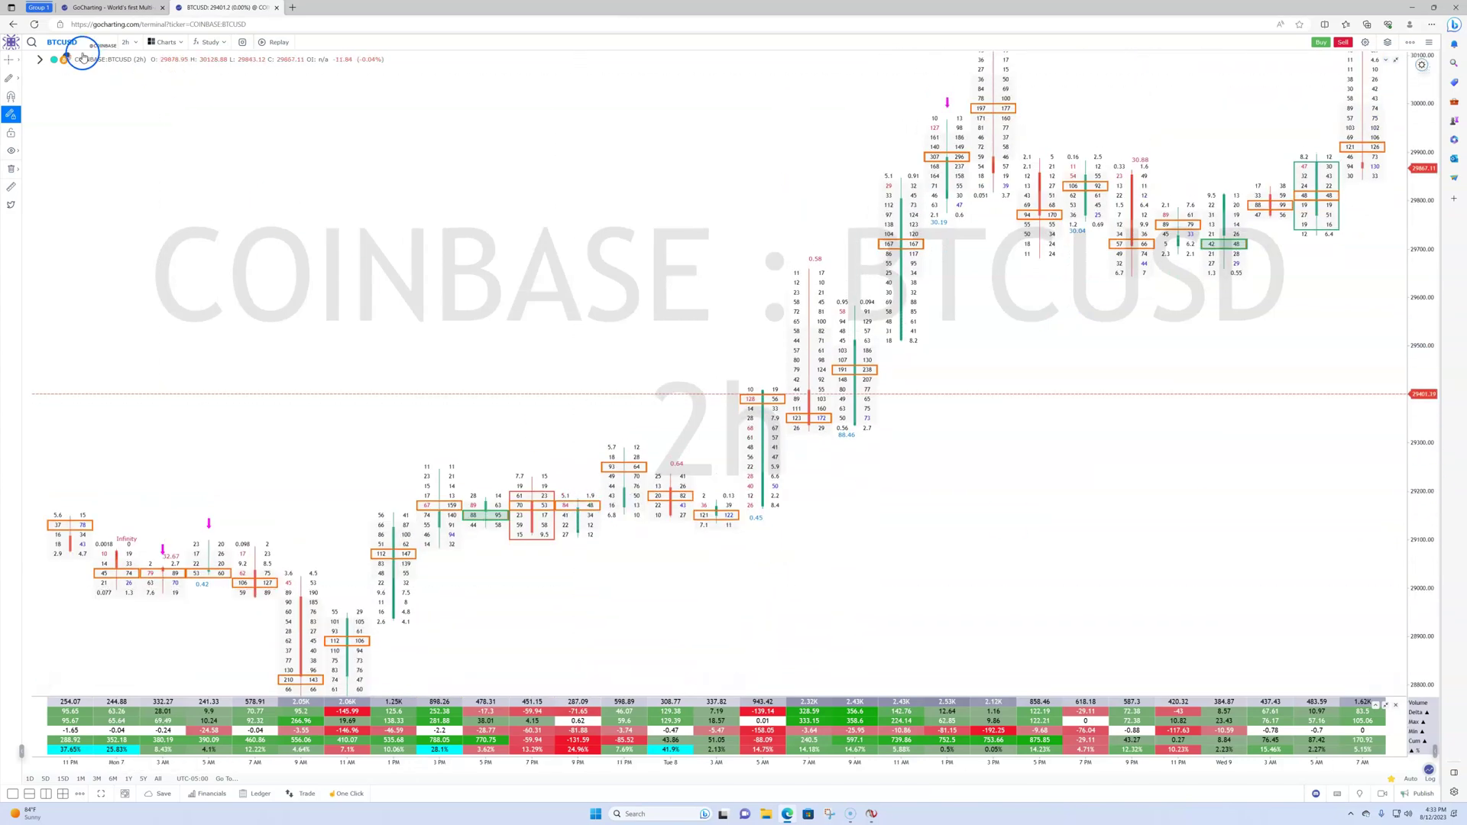
left_click(134, 43)
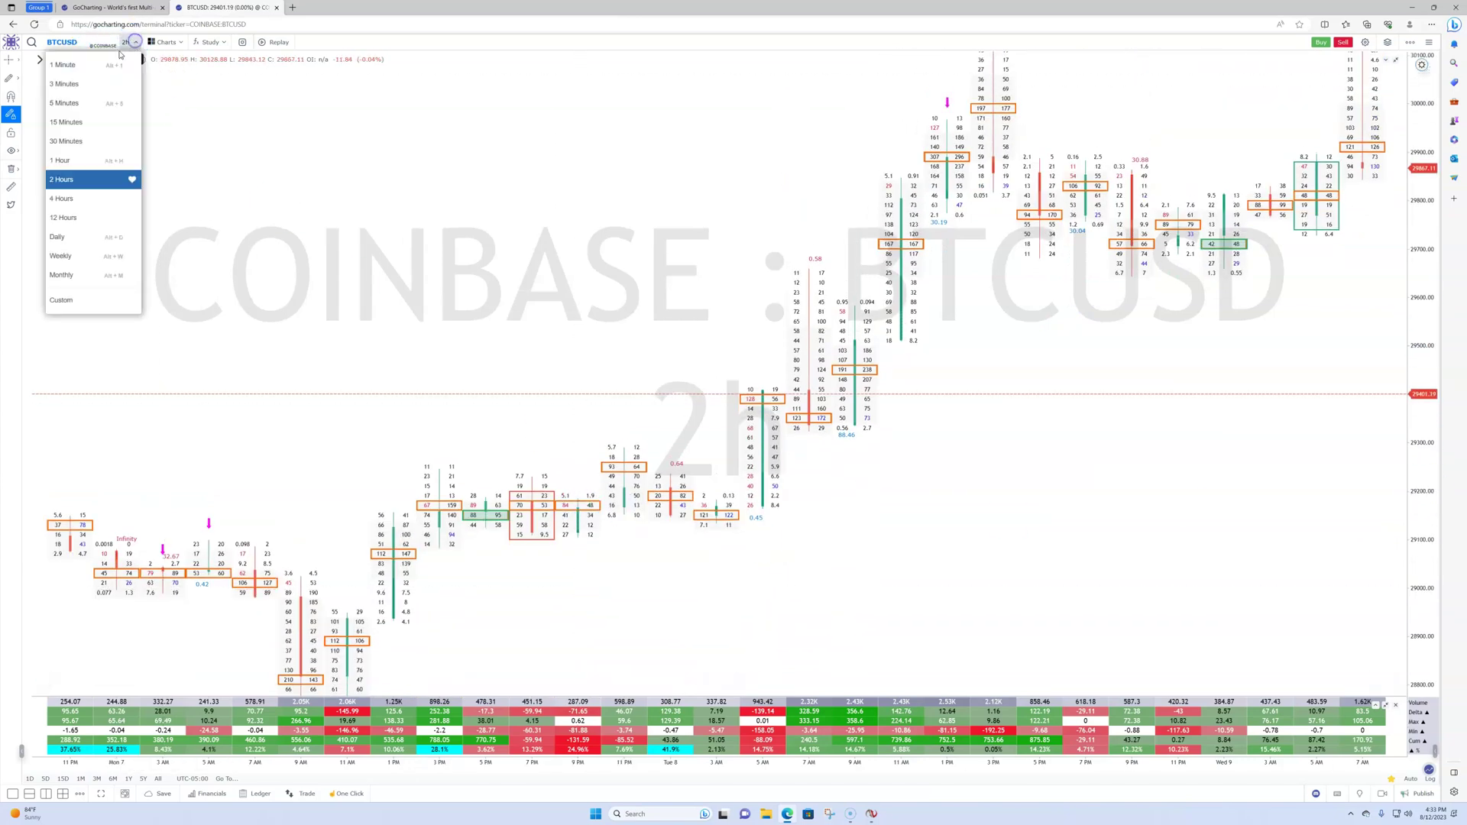
left_click(67, 62)
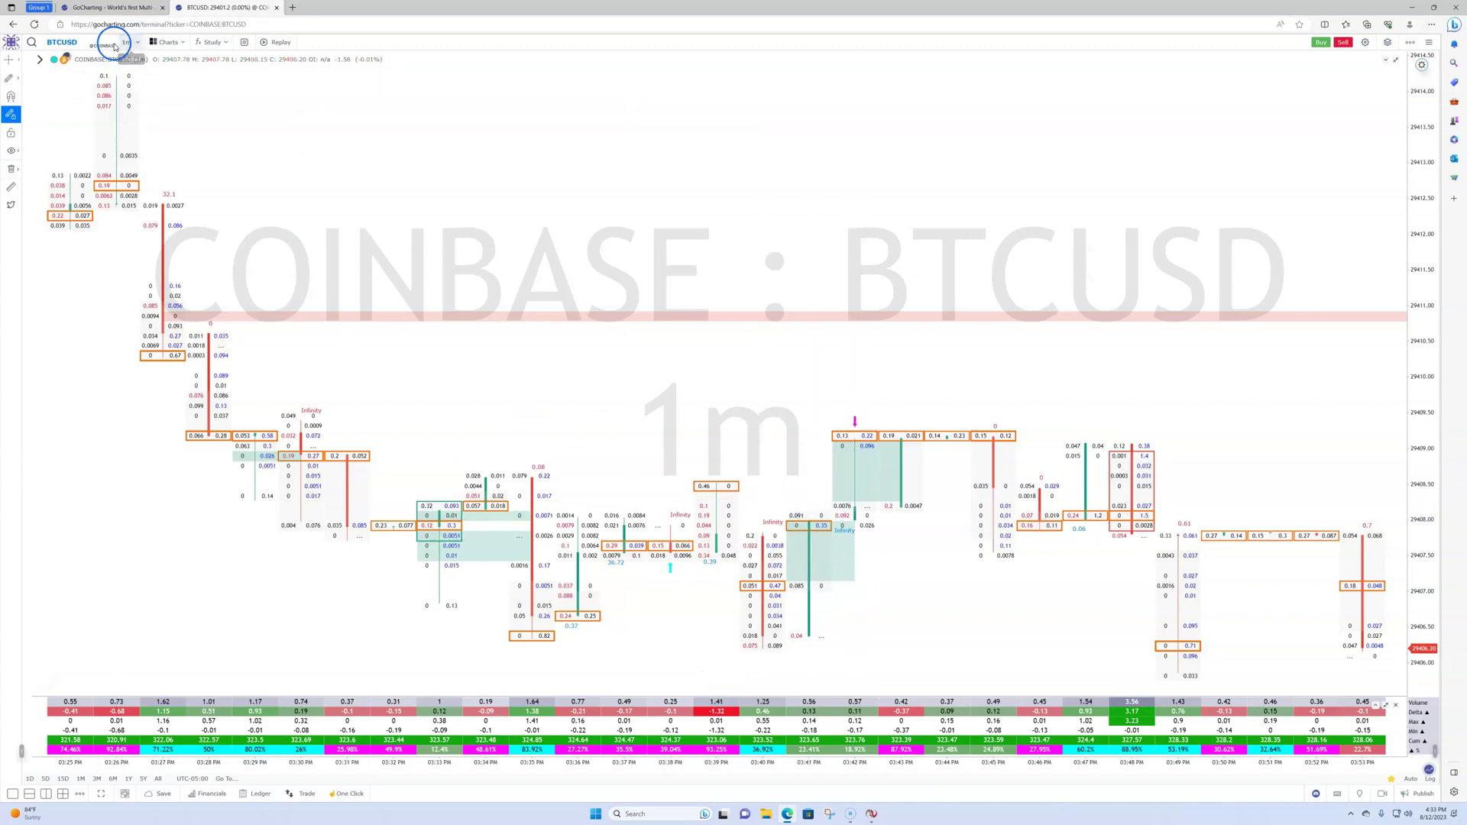
left_click(131, 44)
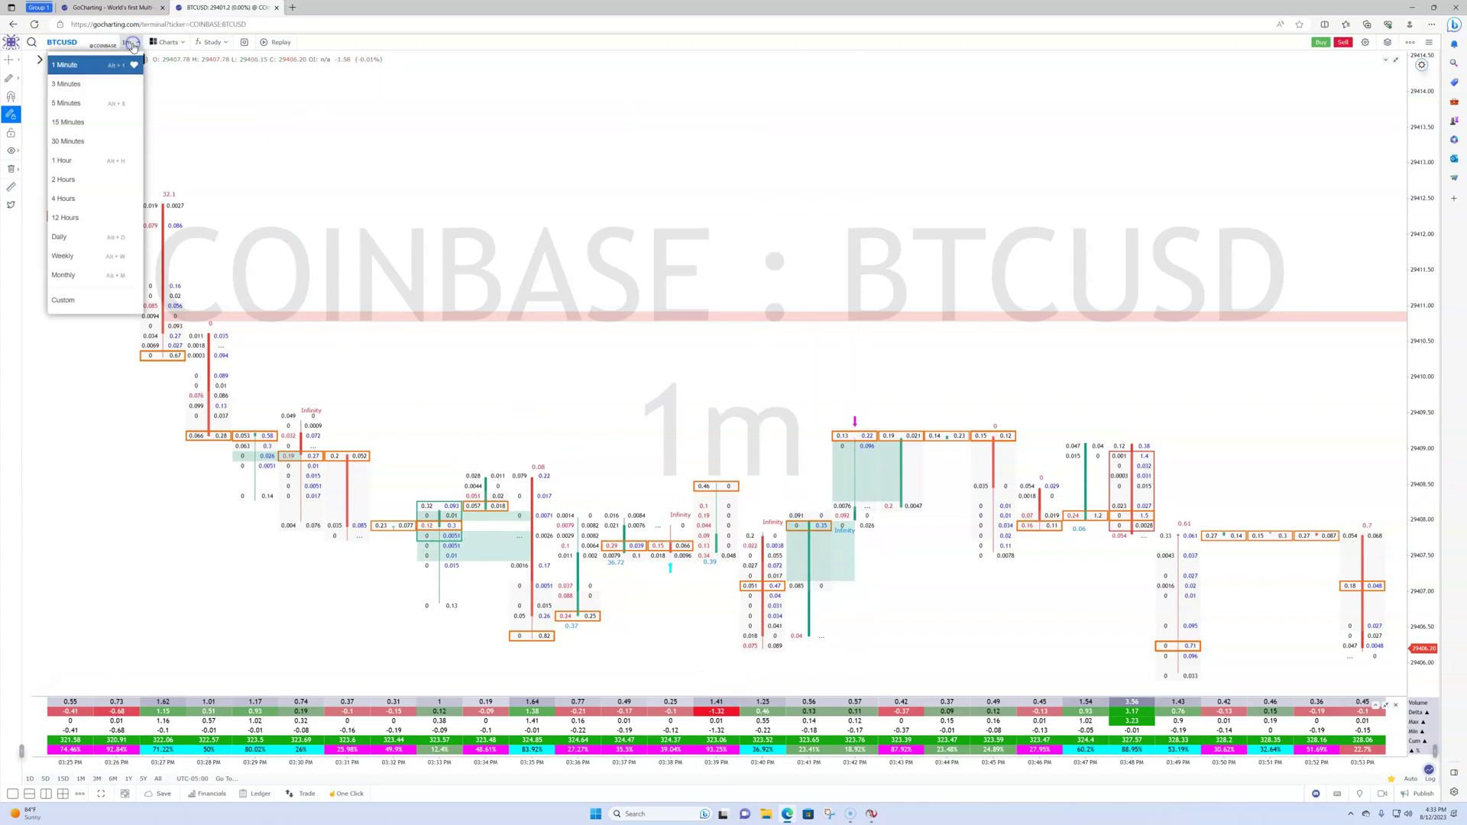
left_click(76, 108)
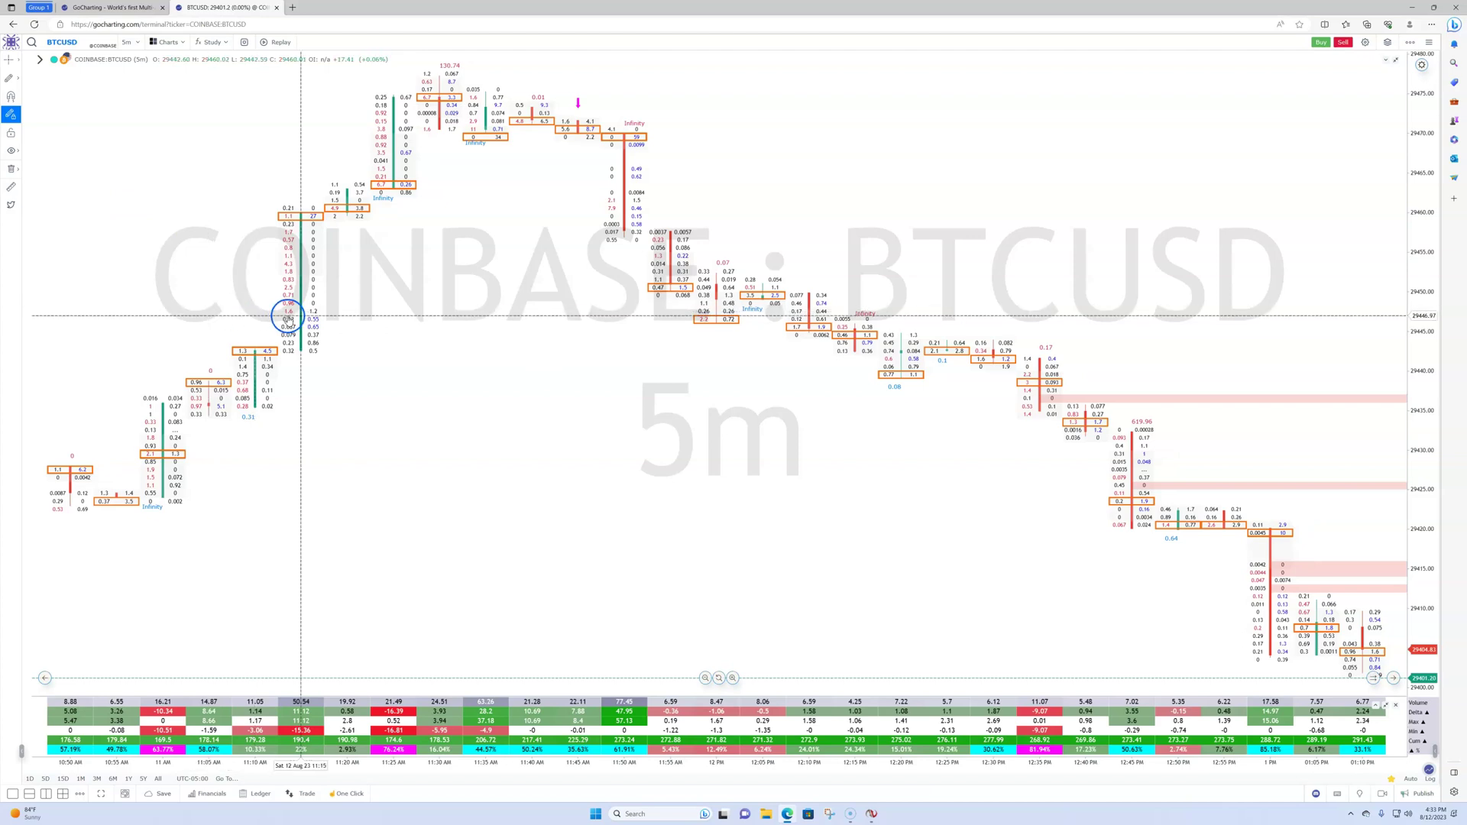
left_click(809, 383)
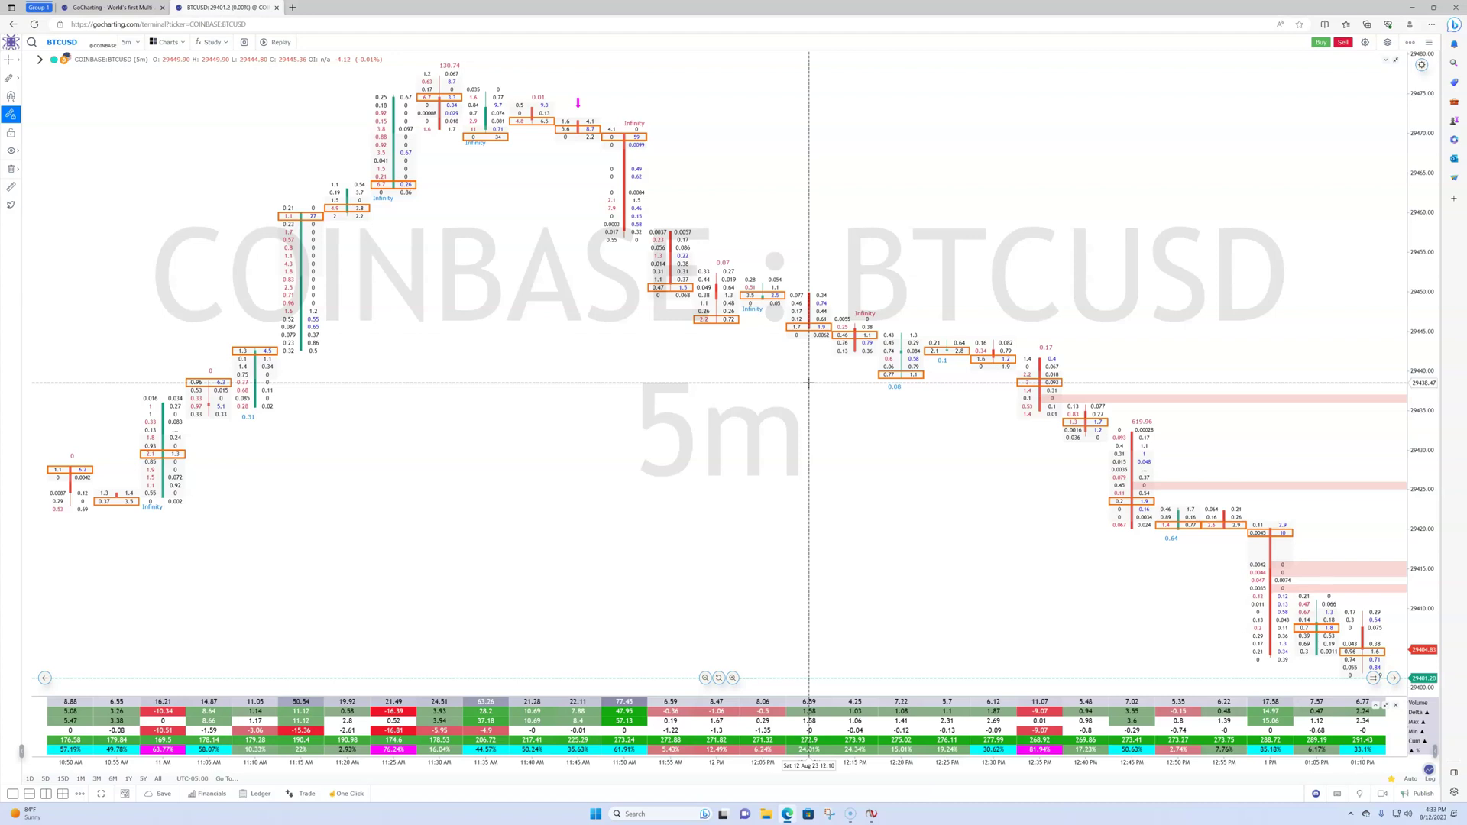
left_click(802, 347)
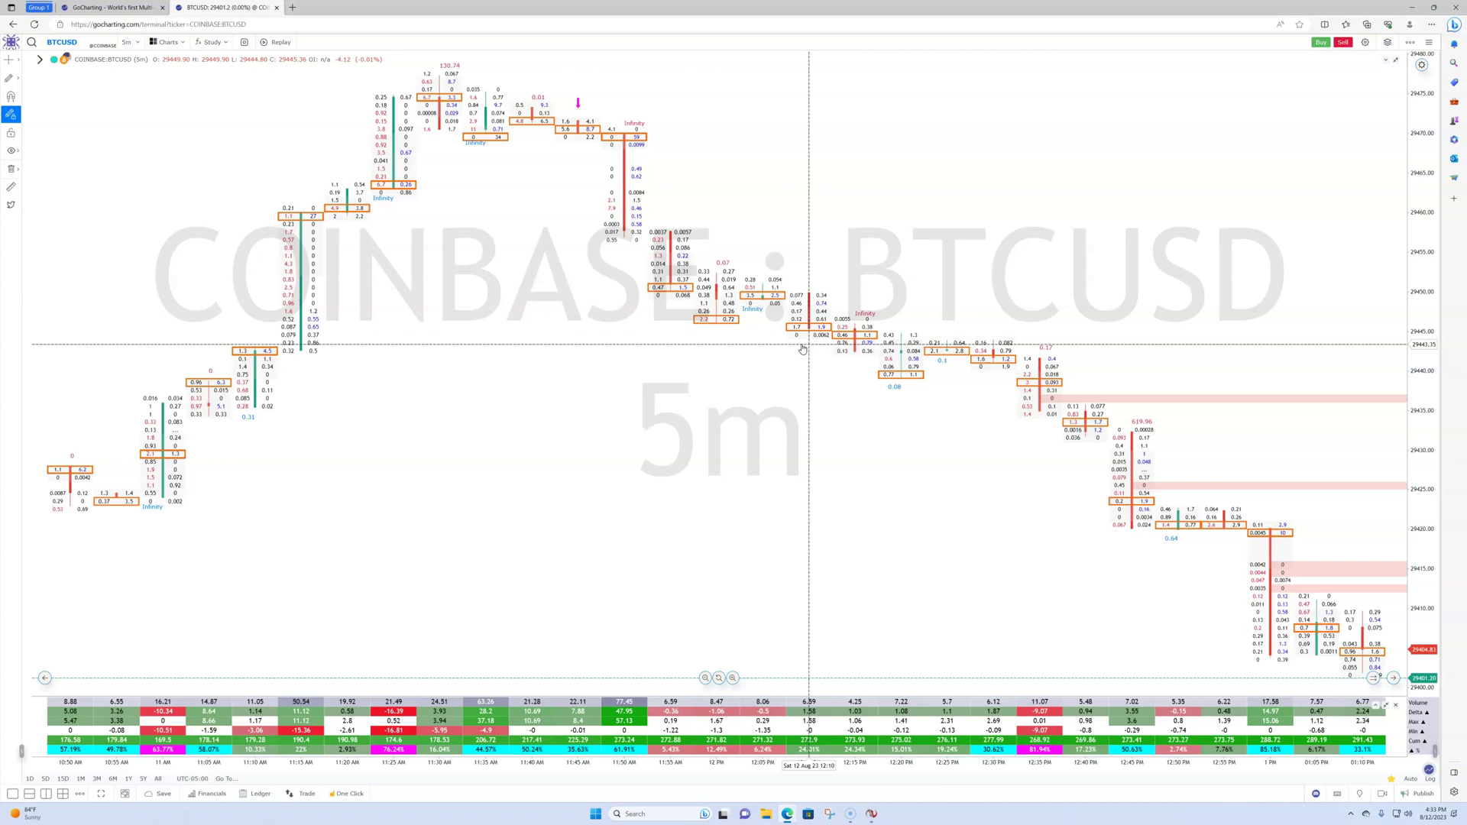
left_click_drag(802, 347, 1426, 500)
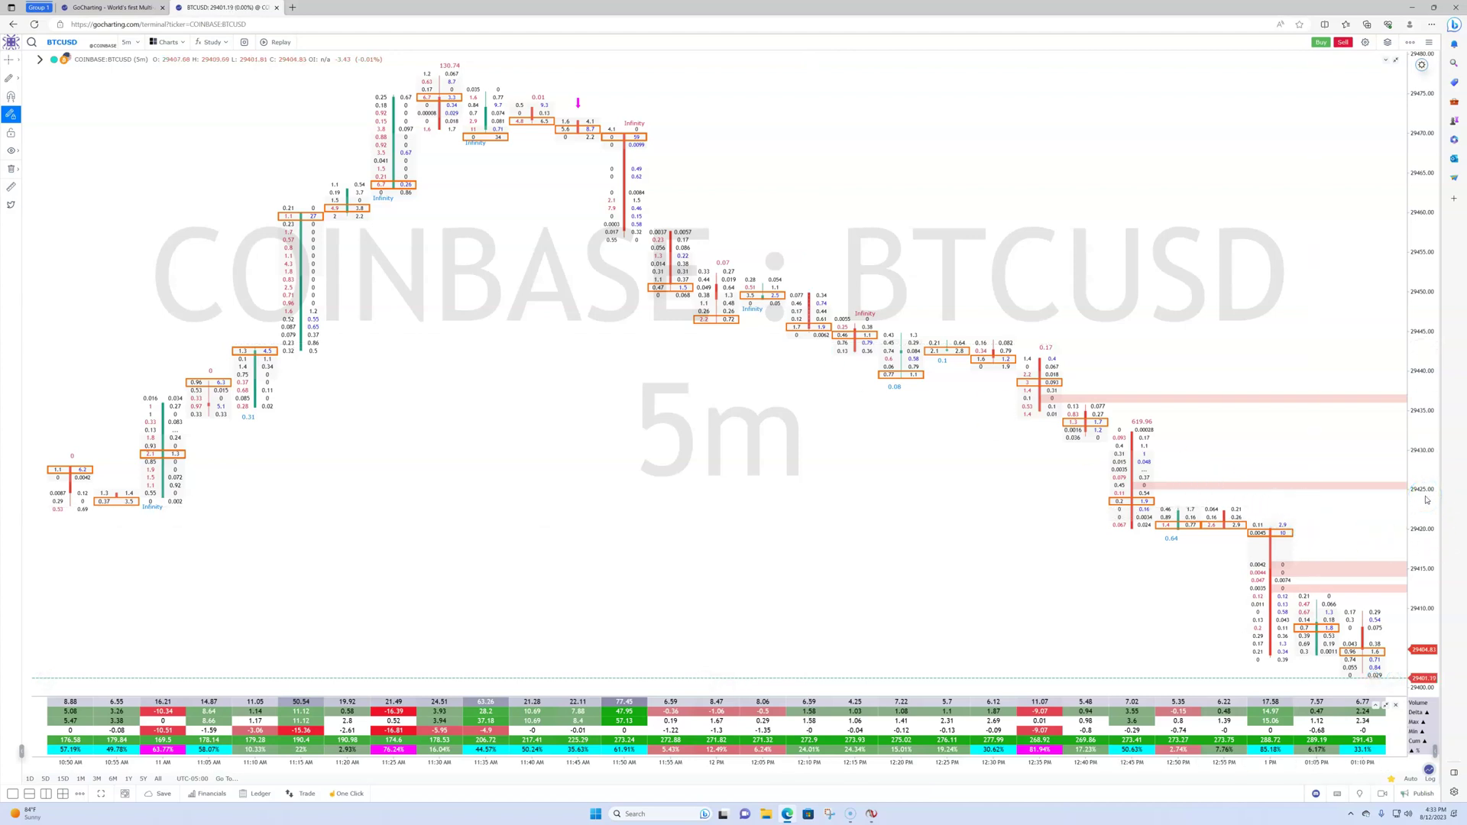
mouse_move(1414, 570)
left_mouse_down()
mouse_move(1427, 510)
mouse_move(1415, 577)
mouse_move(1432, 576)
left_mouse_up()
left_click_drag(1421, 572, 1380, 553)
- Load Coinbase SHIBUSD onto the footprint chart by searching HIB
left_click(75, 44)
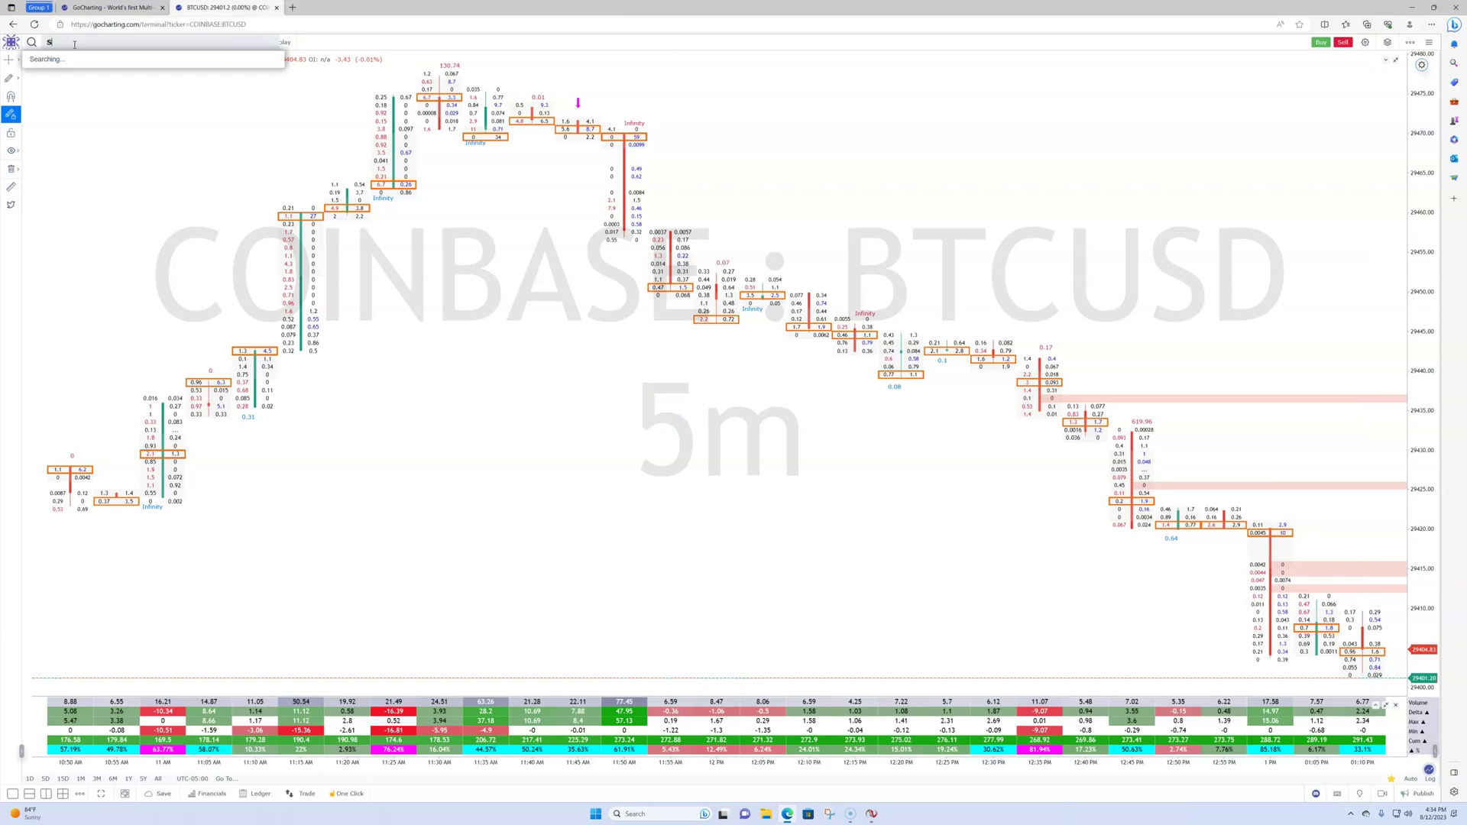
type("HIB")
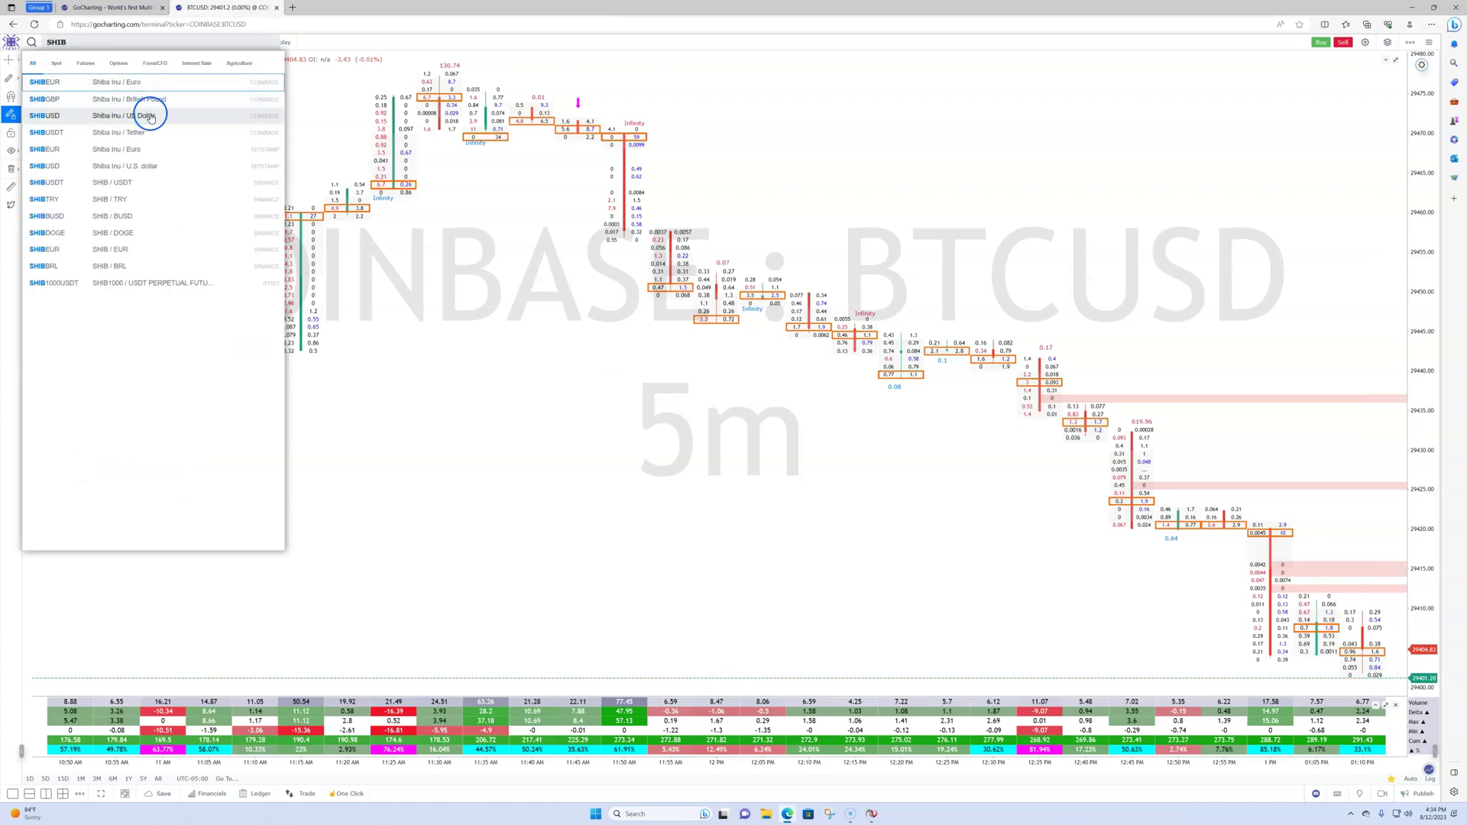
left_click(150, 117)
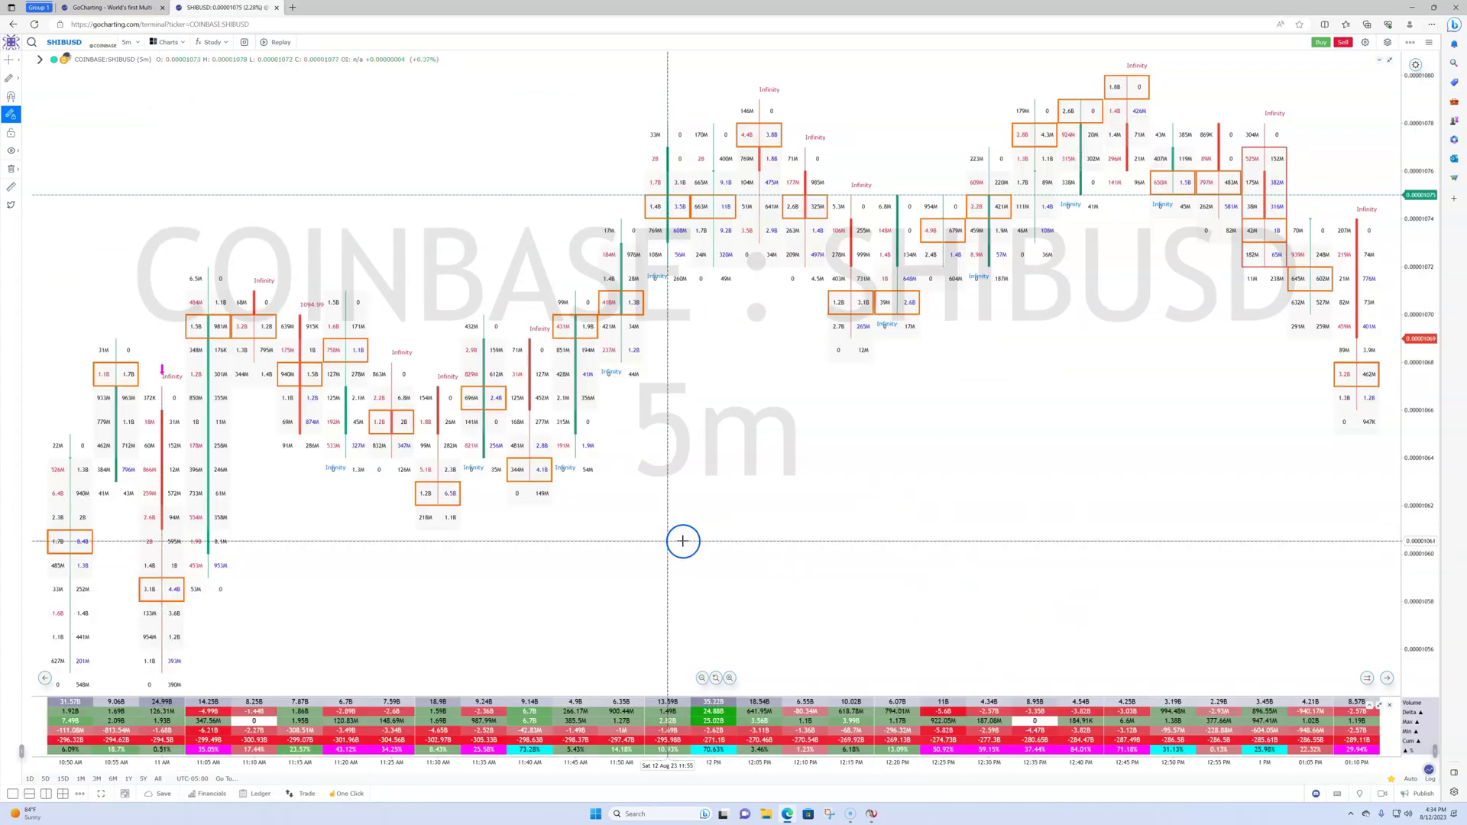
- Pan the SHIBUSD chart back and forth to show the 07:25–09:50 AM bars
left_click_drag(623, 576, 1099, 531)
left_click_drag(622, 321, 1064, 255)
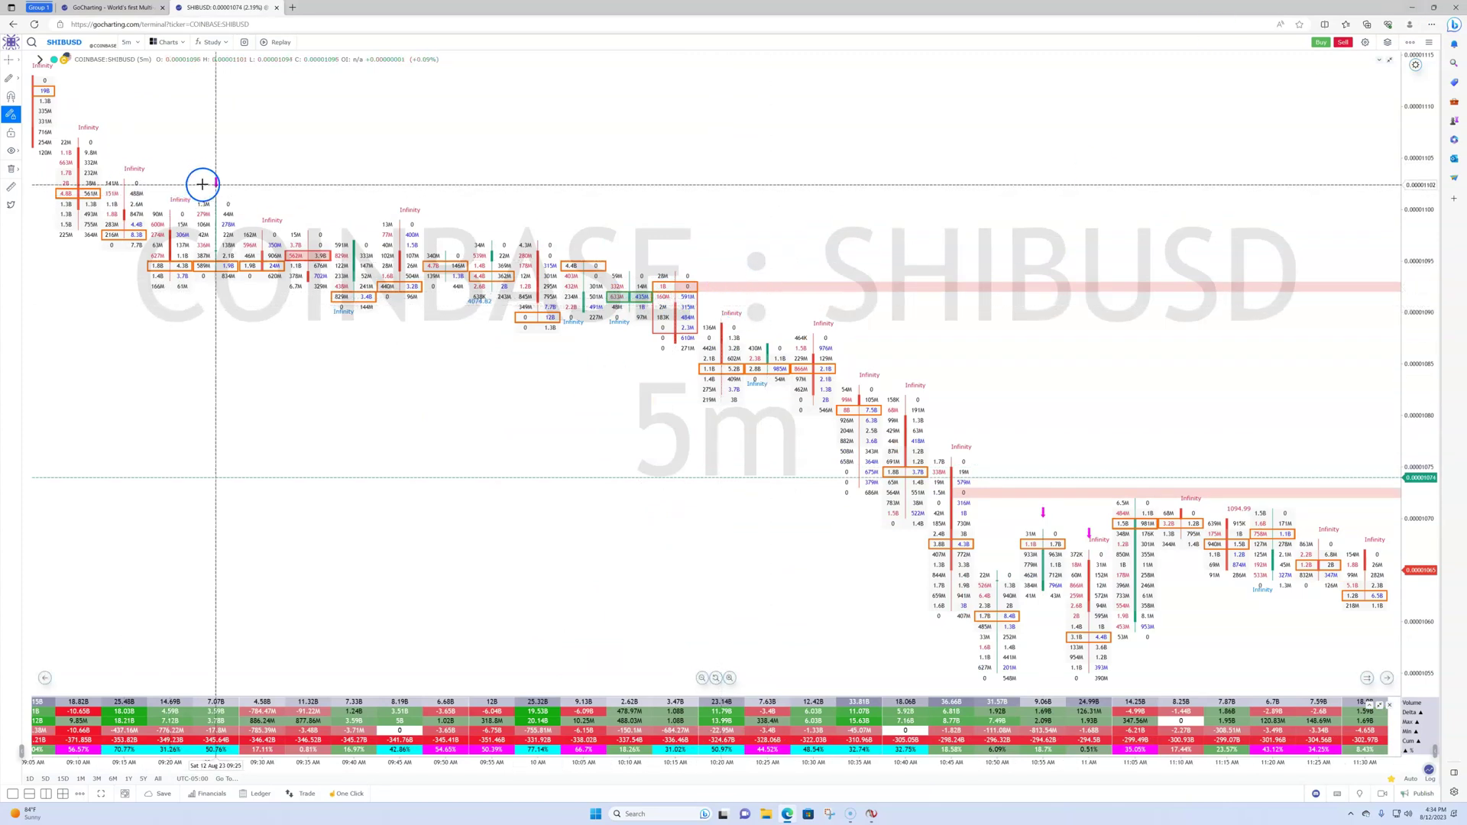
left_click_drag(203, 183, 720, 298)
left_click_drag(986, 517, 593, 374)
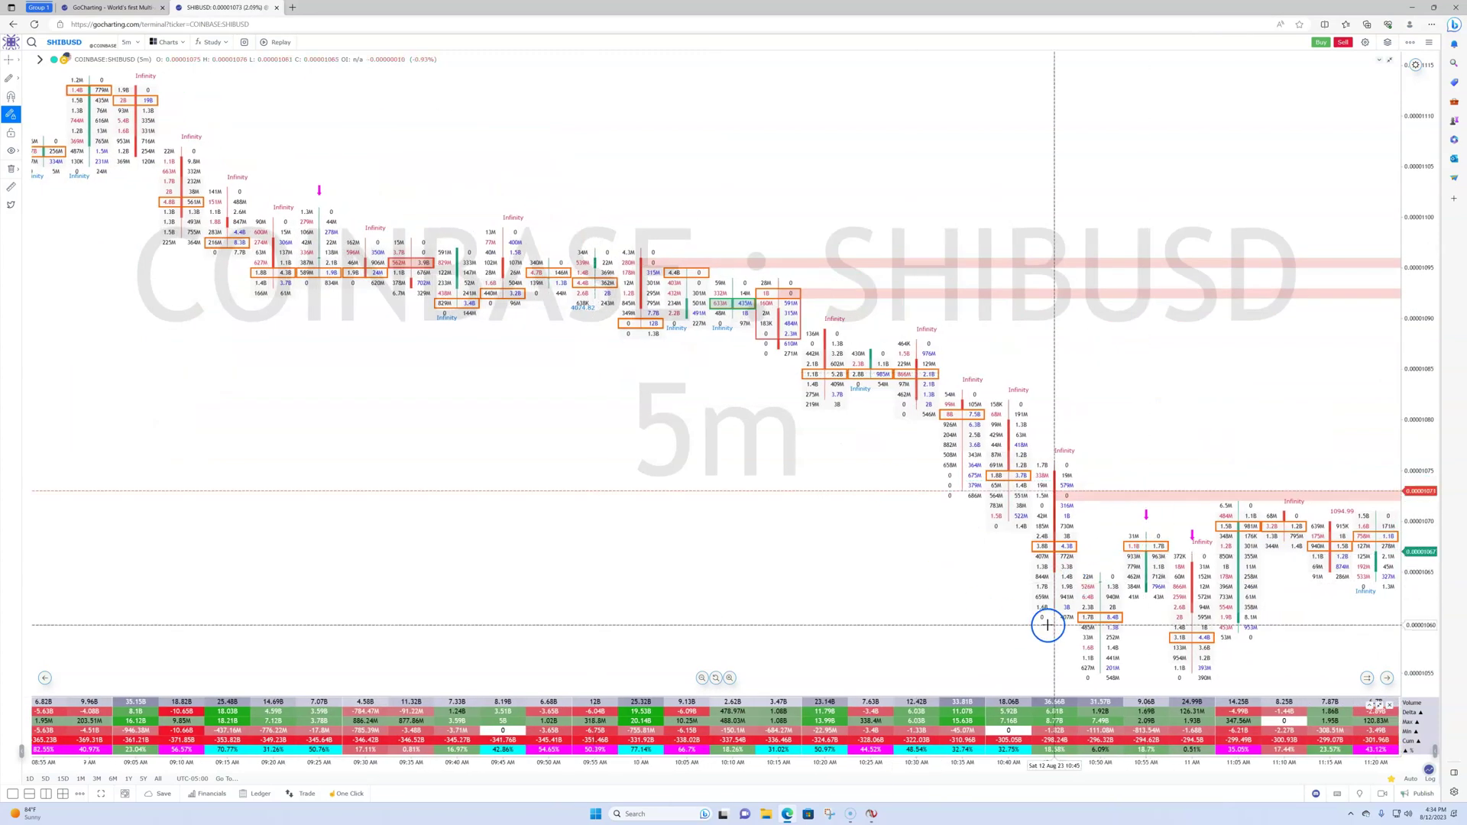
left_click_drag(1047, 625, 923, 497)
left_click_drag(412, 528, 901, 439)
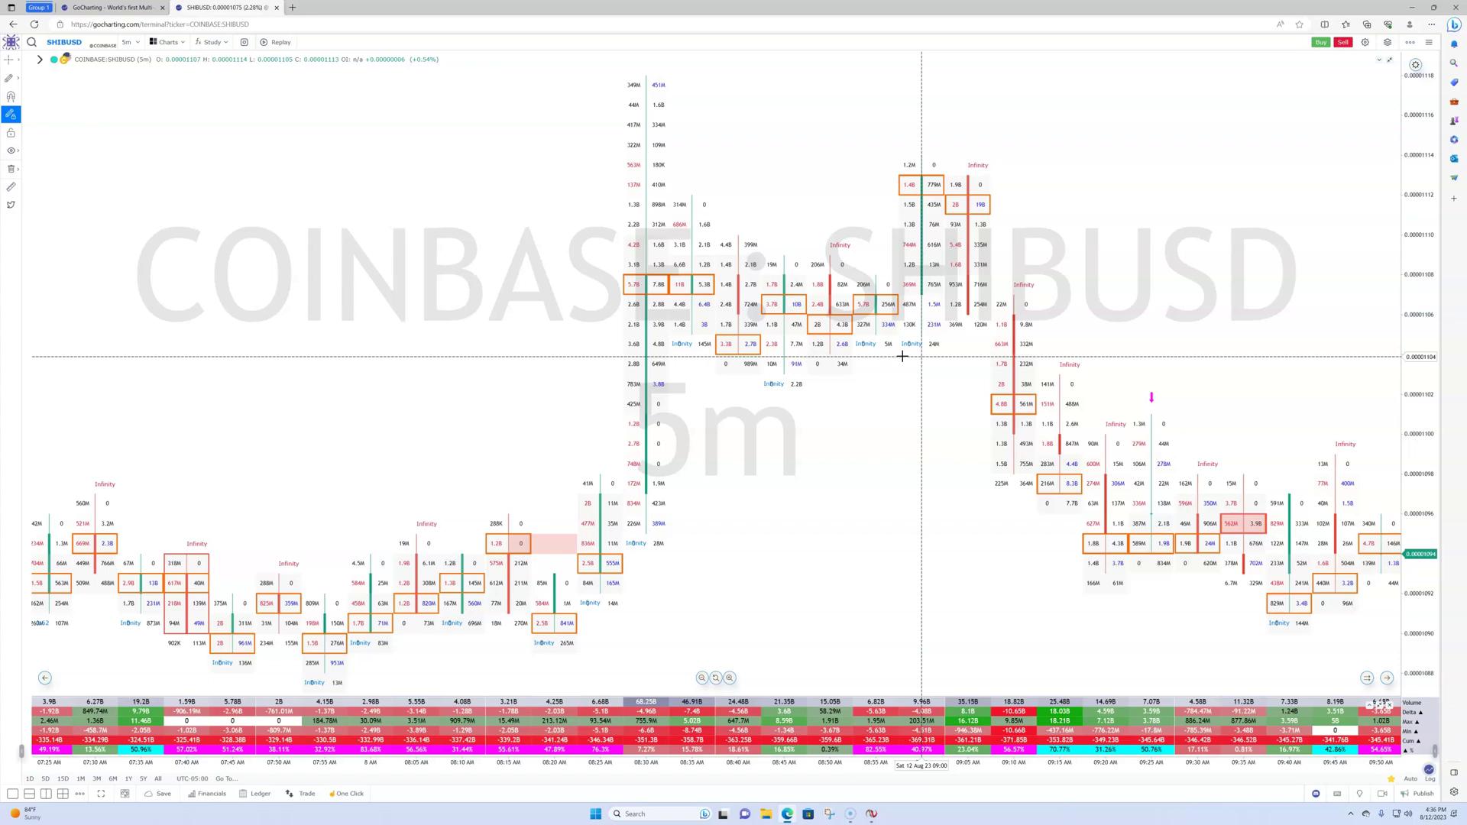
- Load Coinbase DOGEUSD (Dogecoin / US Dollar) onto the chart by searching DOG
mouse_move(903, 356)
left_mouse_down()
mouse_move(884, 396)
mouse_move(926, 428)
left_mouse_up()
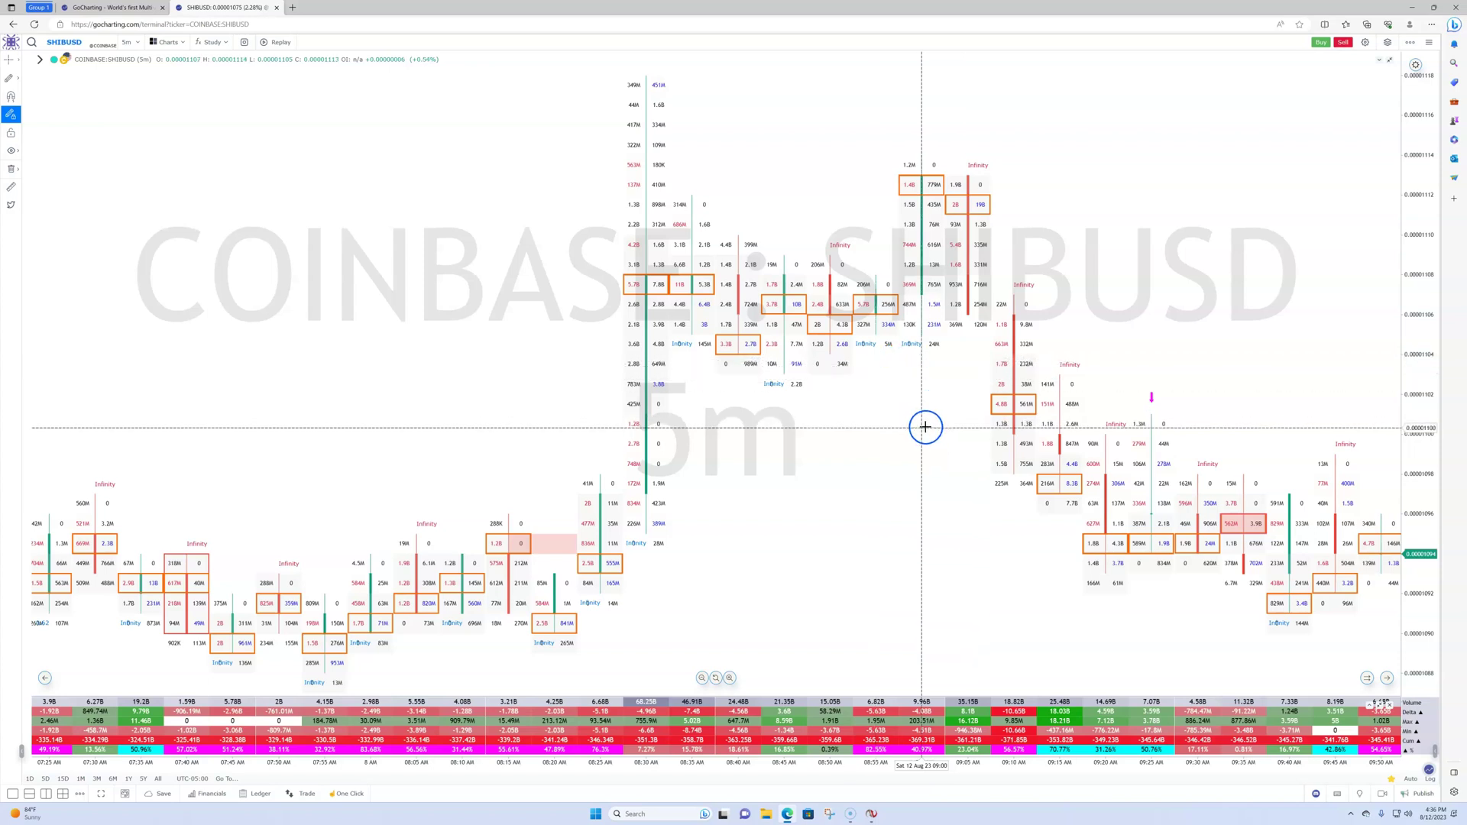
left_click(77, 41)
type("DOG")
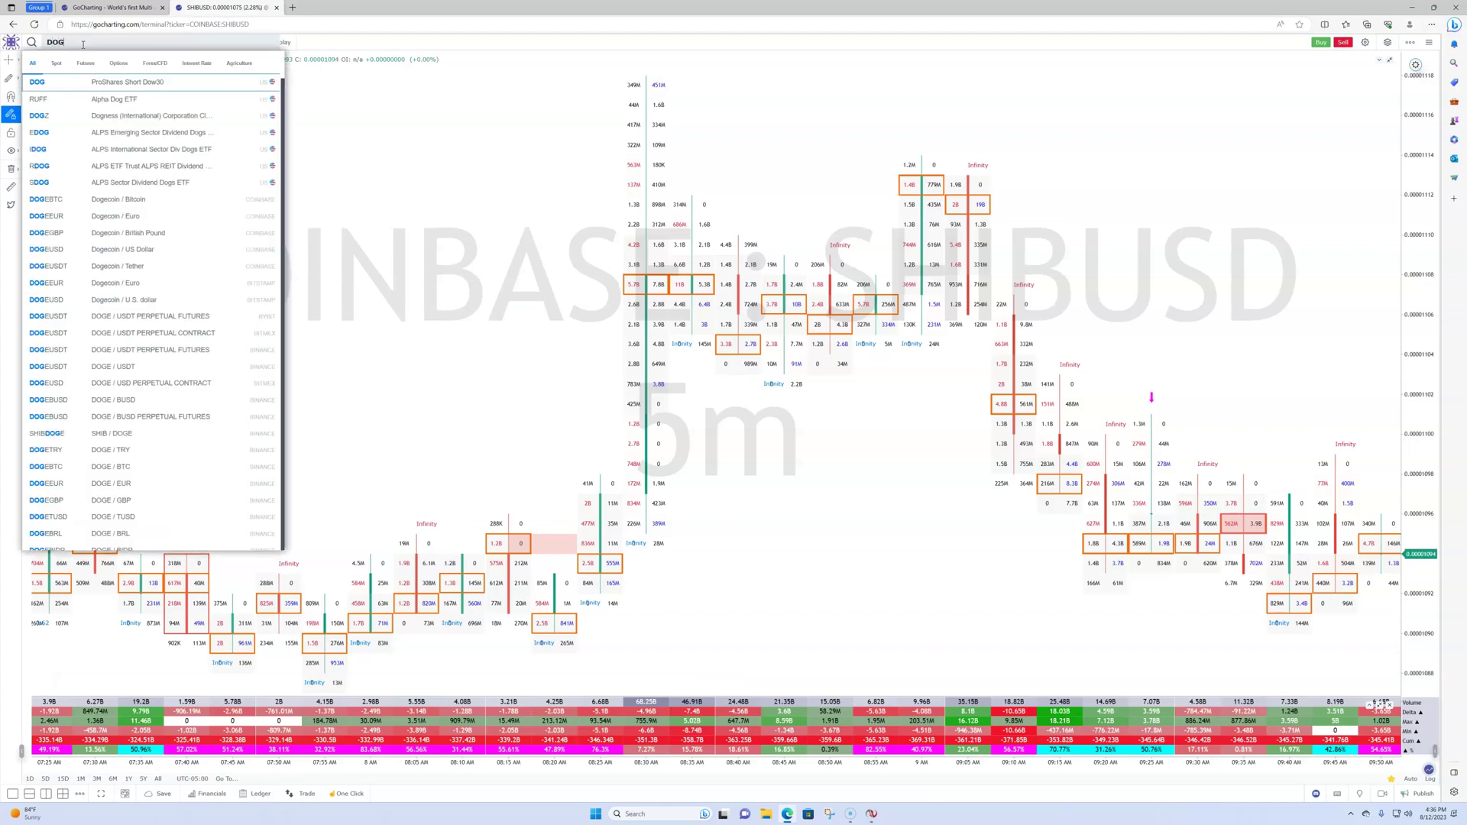
left_click(151, 249)
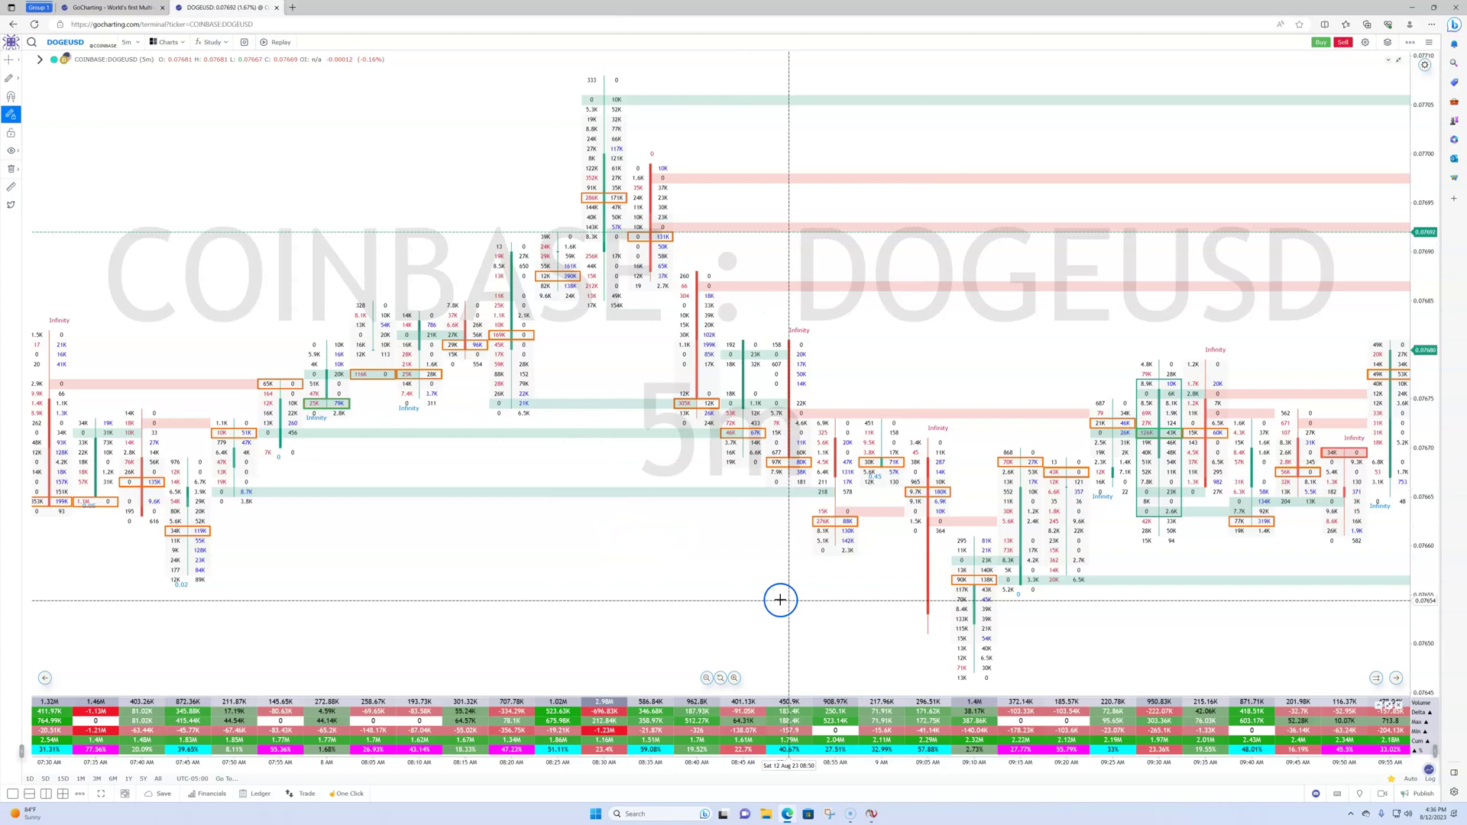
- Set the DOGEUSD footprint chart to the 1 Hour timeframe
left_click_drag(747, 570, 991, 497)
left_click_drag(754, 466, 1024, 432)
left_click_drag(763, 382, 1035, 314)
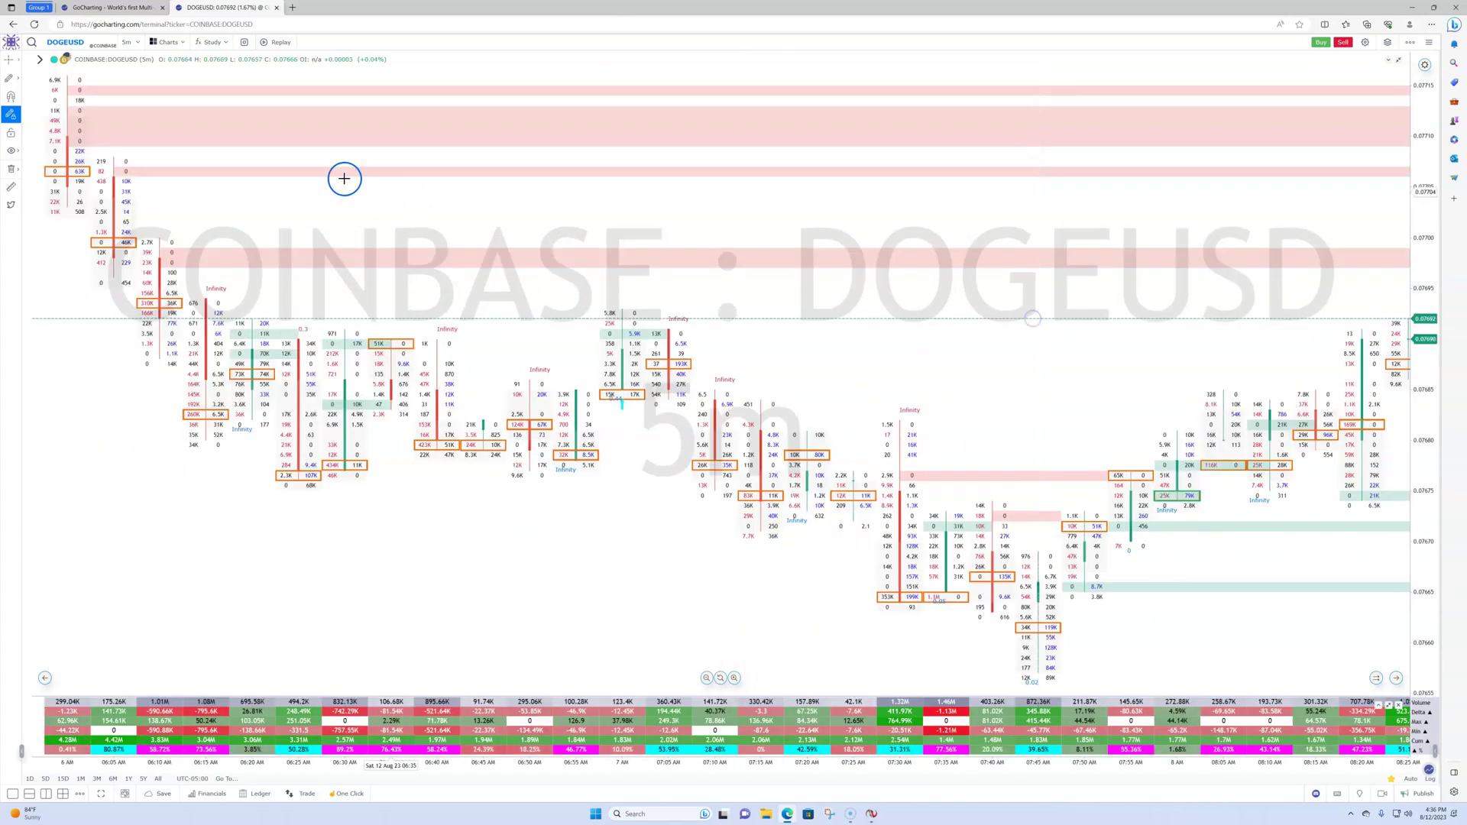
left_click(137, 41)
left_click(95, 160)
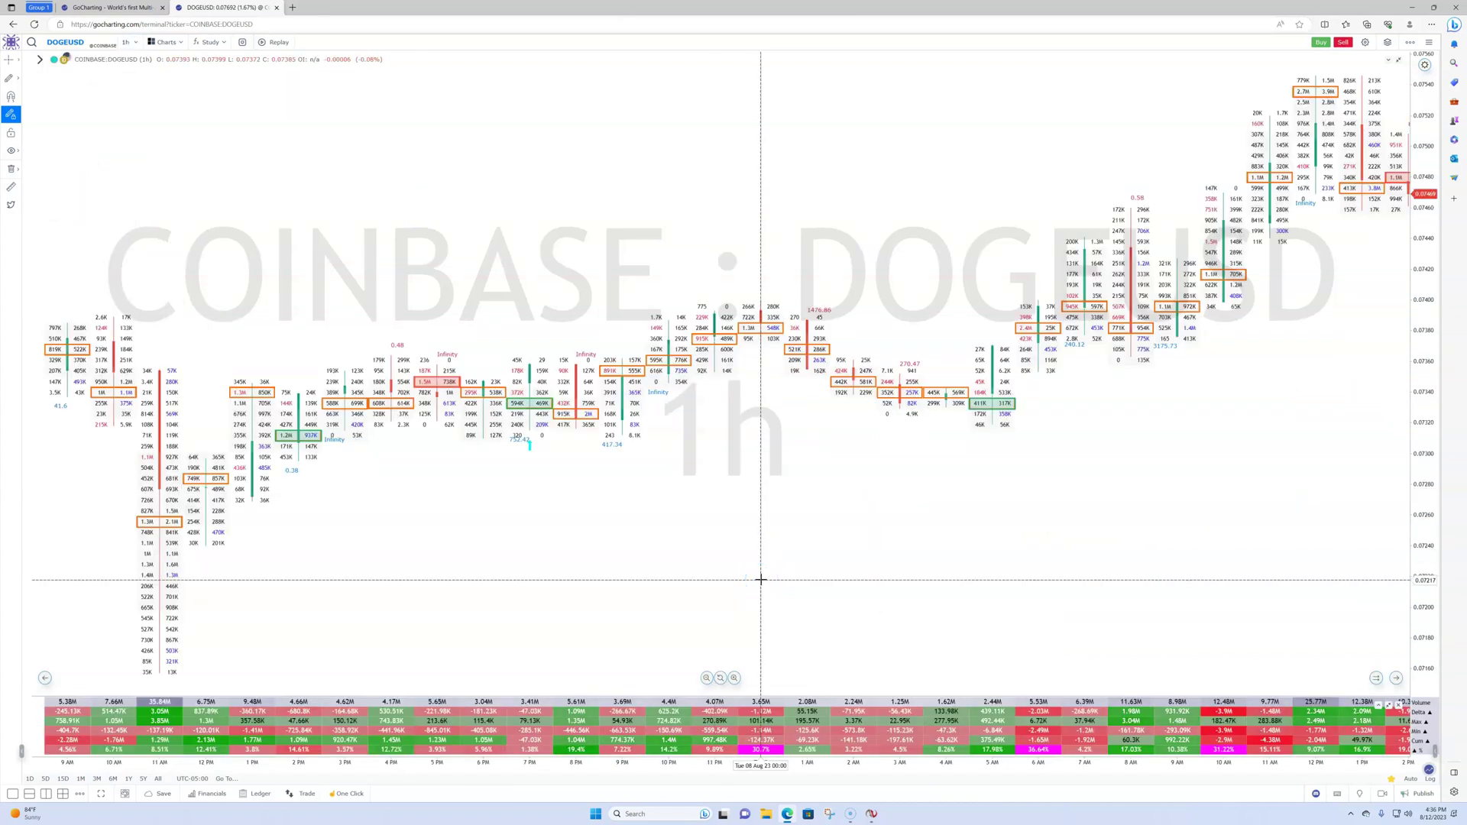
- In Layers, colour the value area range grey with transparency 48
left_click(1388, 42)
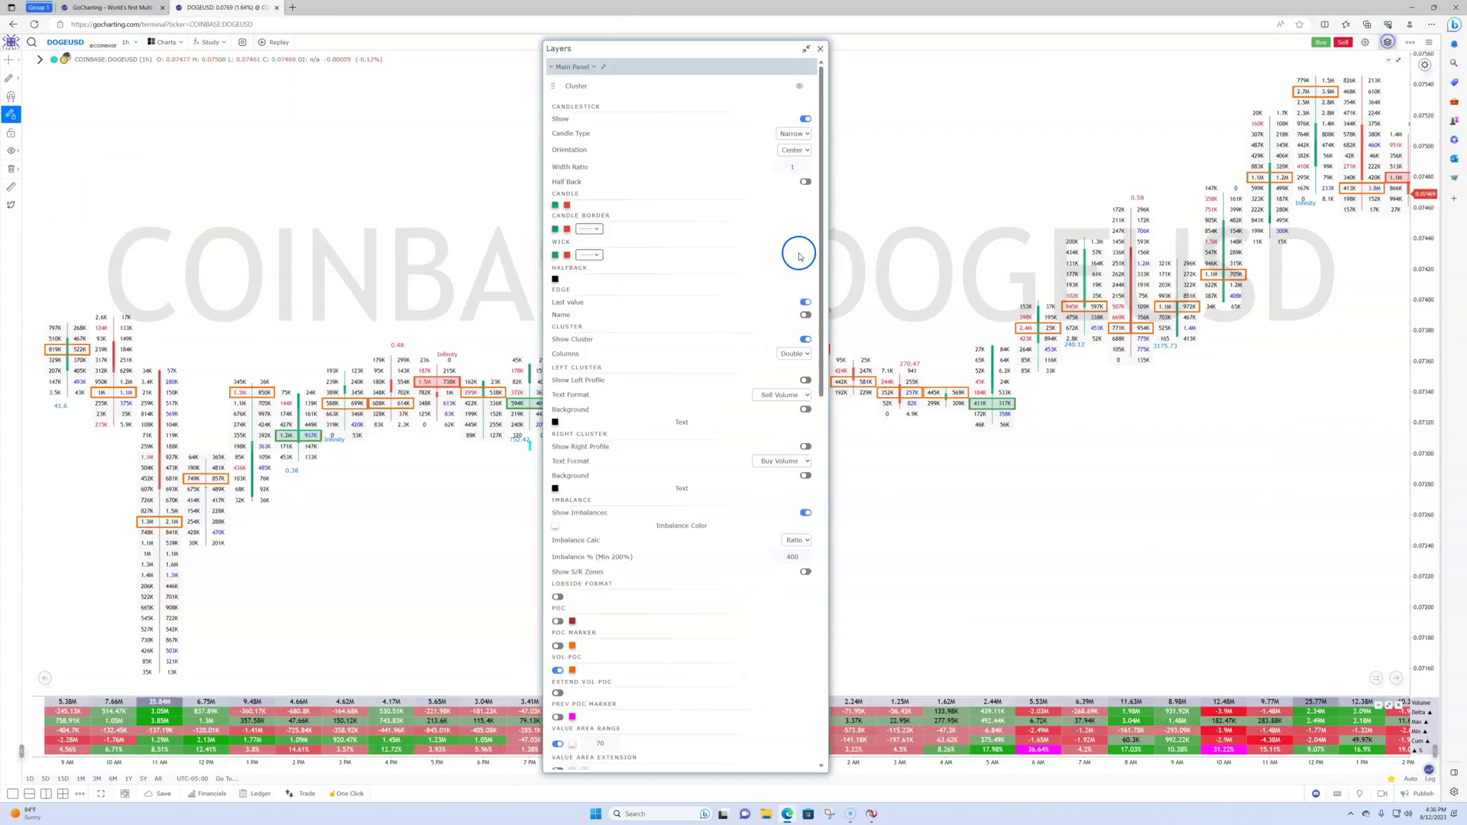
scroll(616, 501, "down", 7)
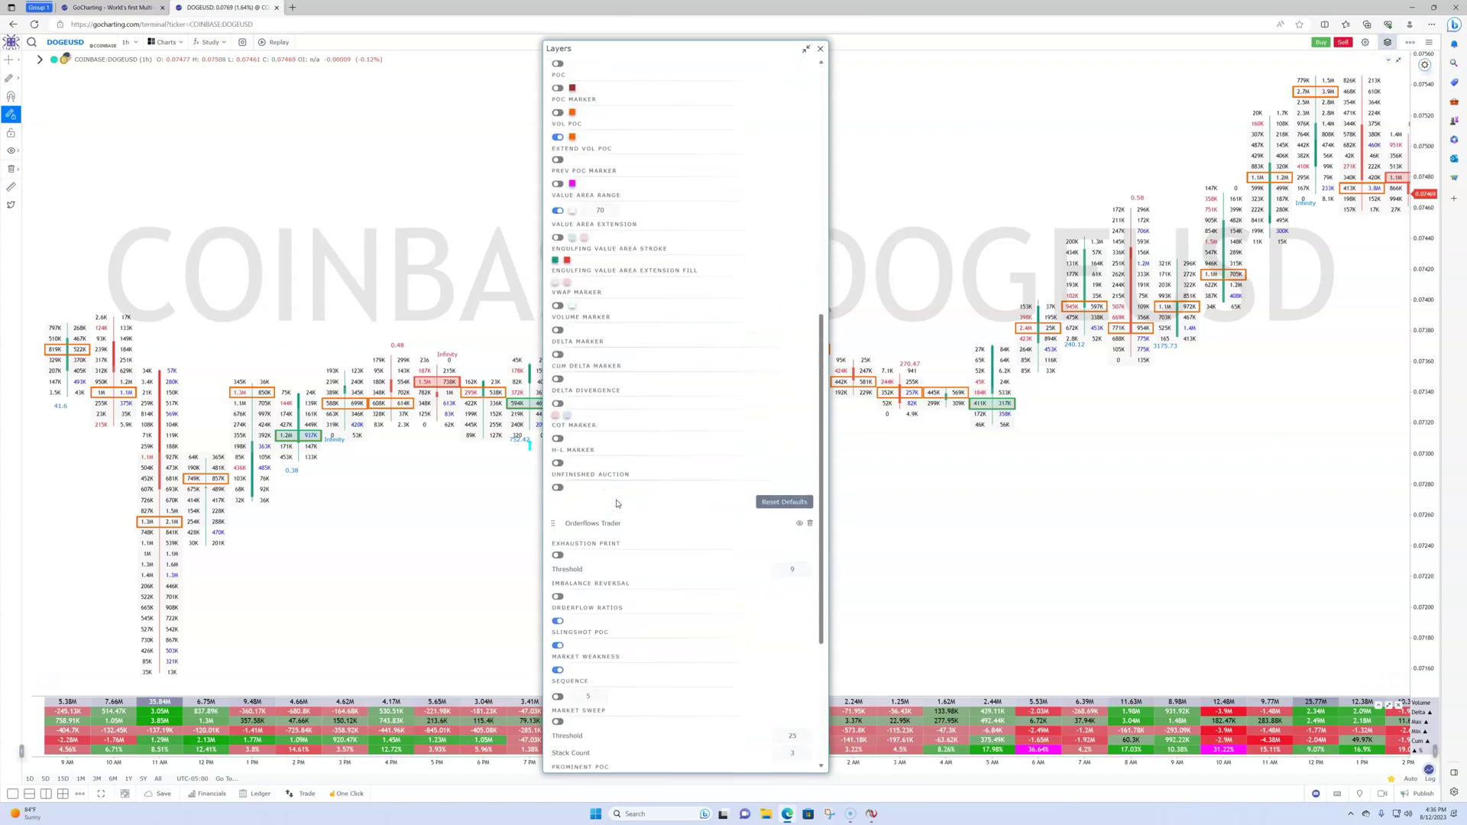
scroll(616, 502, "down", 3)
scroll(603, 458, "up", 5)
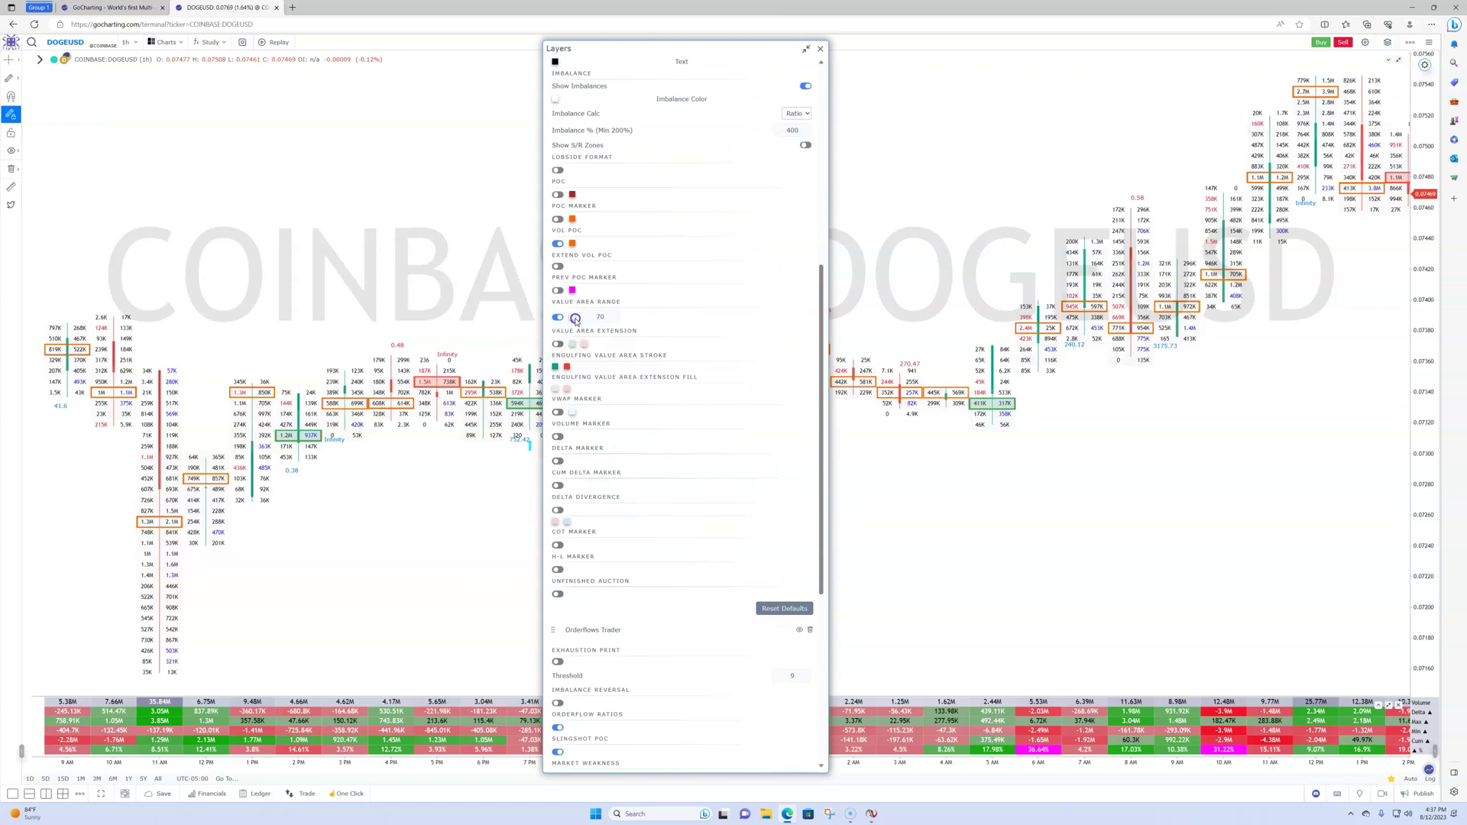
left_click(574, 317)
left_click(639, 451)
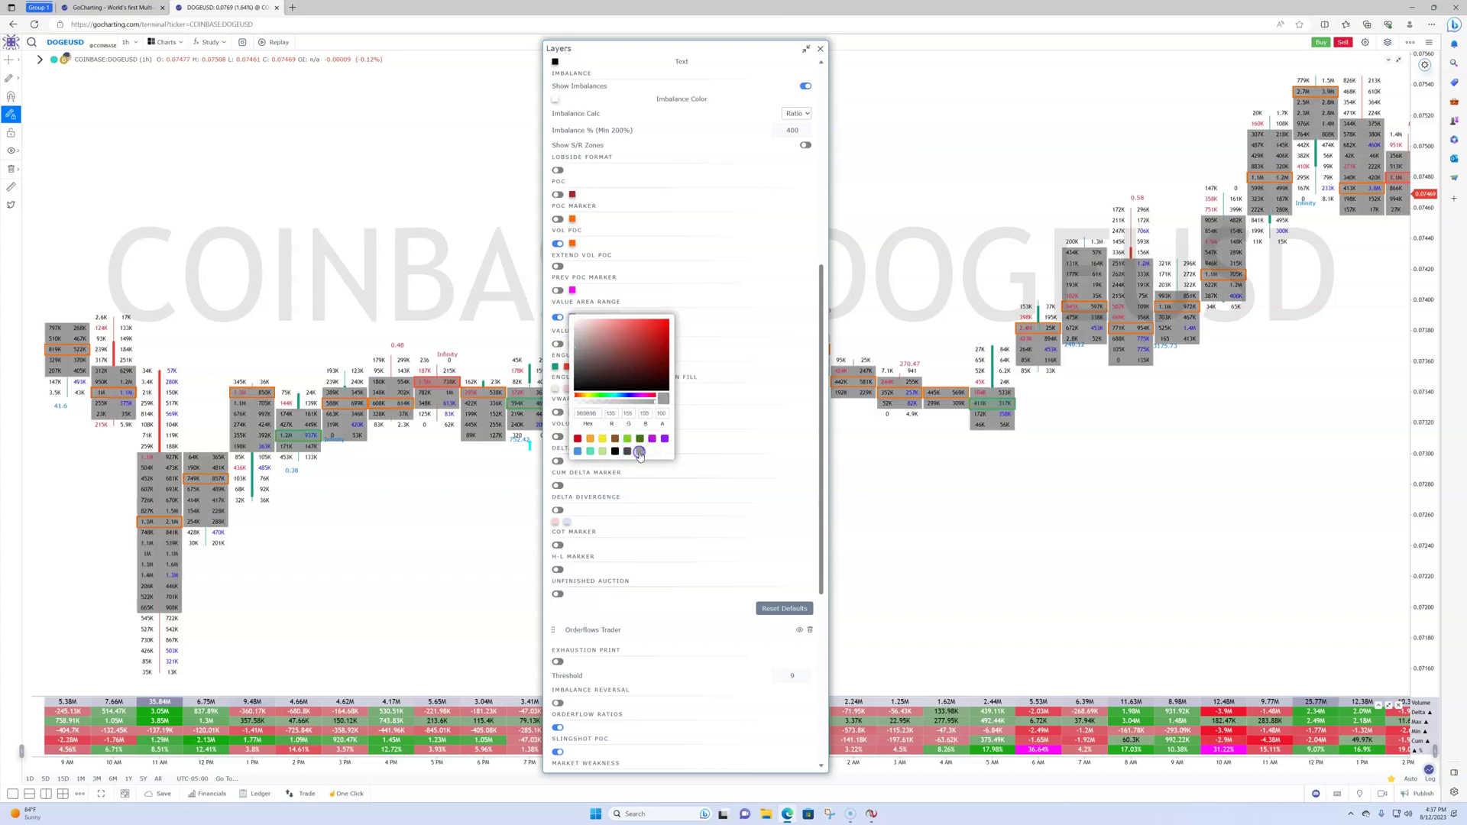
left_click_drag(624, 404, 621, 405)
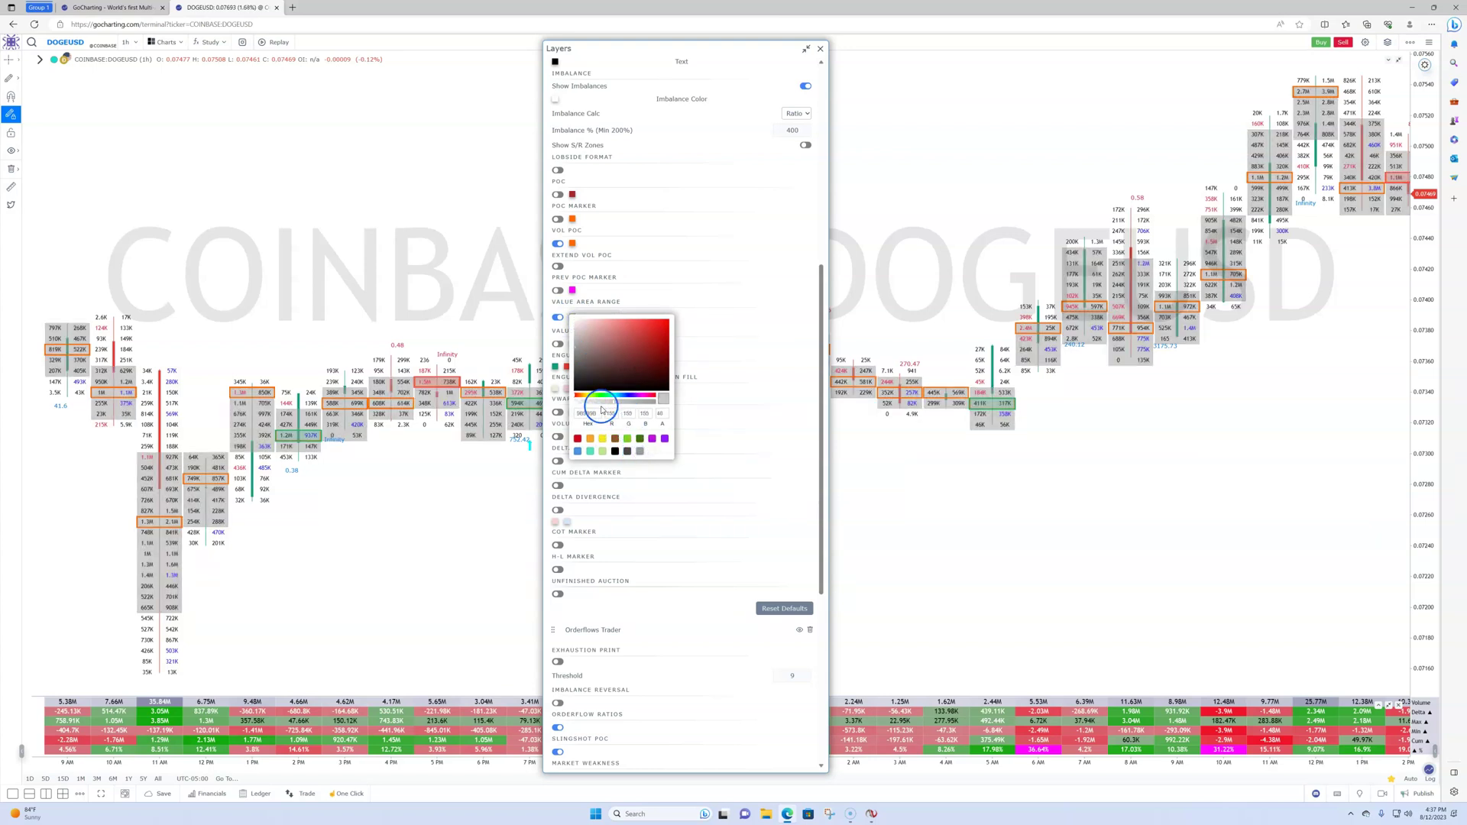
left_click(559, 413)
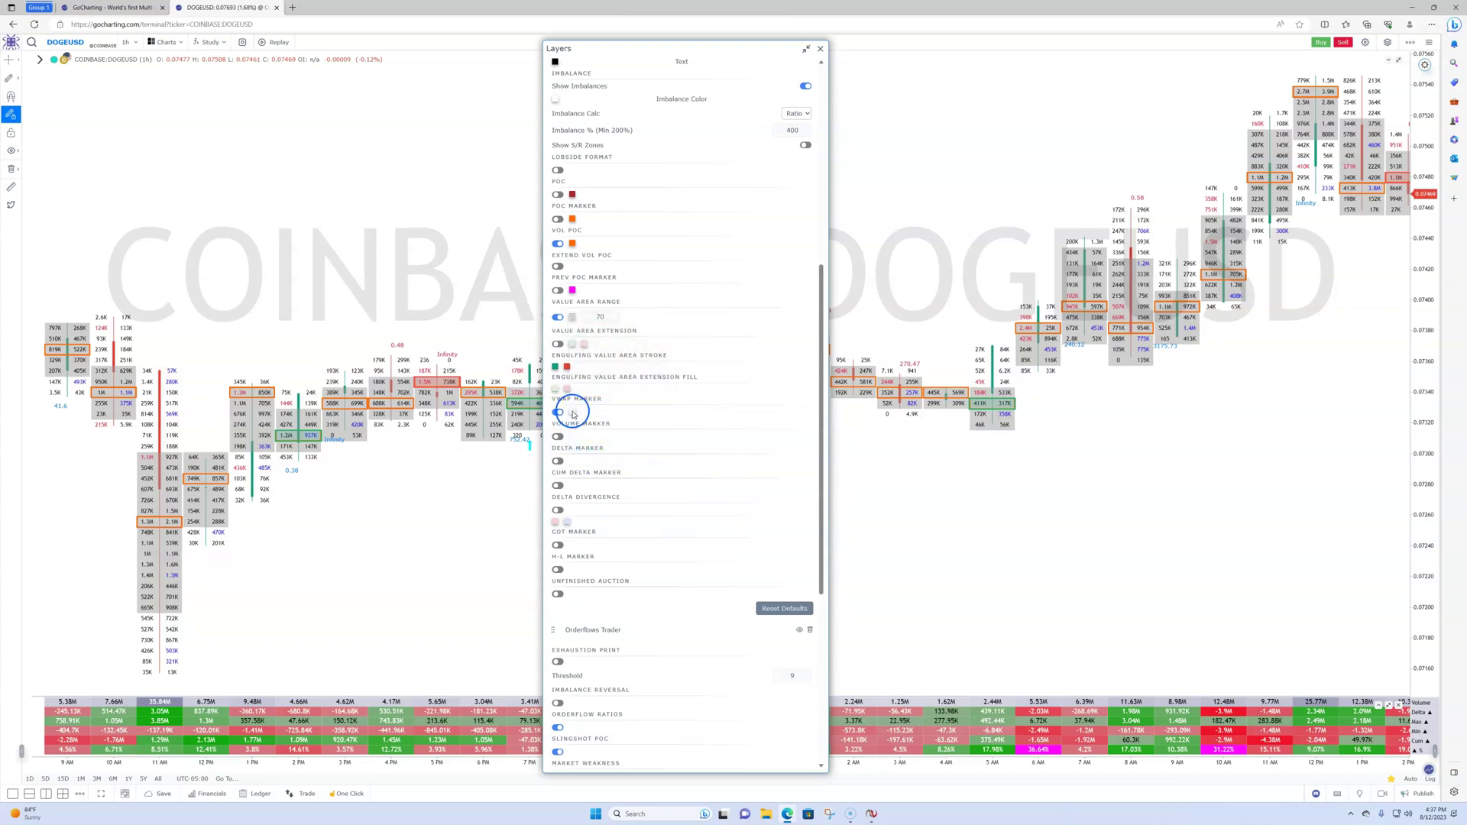
- Turn on the VWAP marker in grey at opacity 48 and enable the value-area extension band
left_click(572, 413)
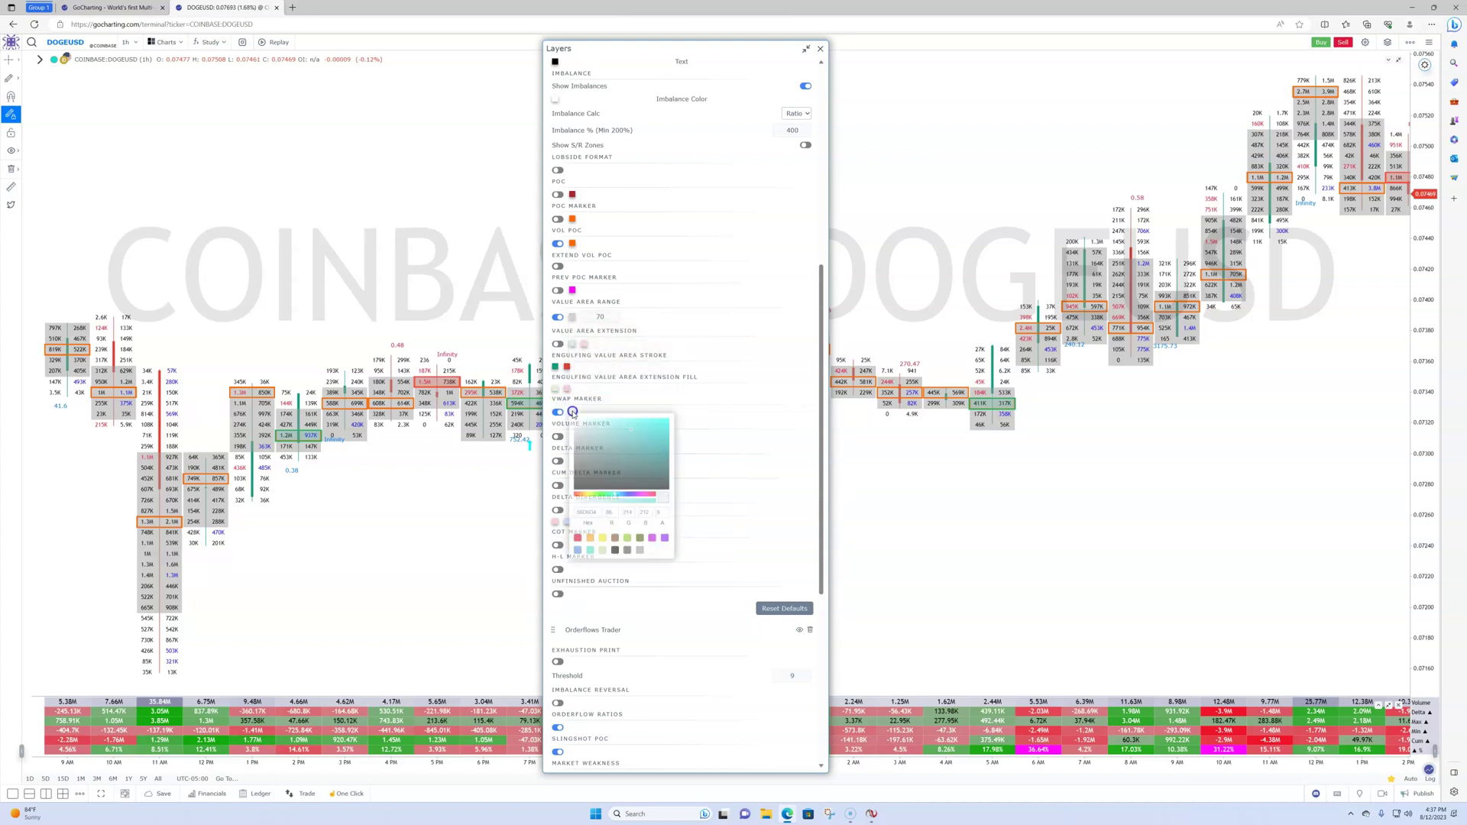
left_click(641, 547)
left_click(614, 497)
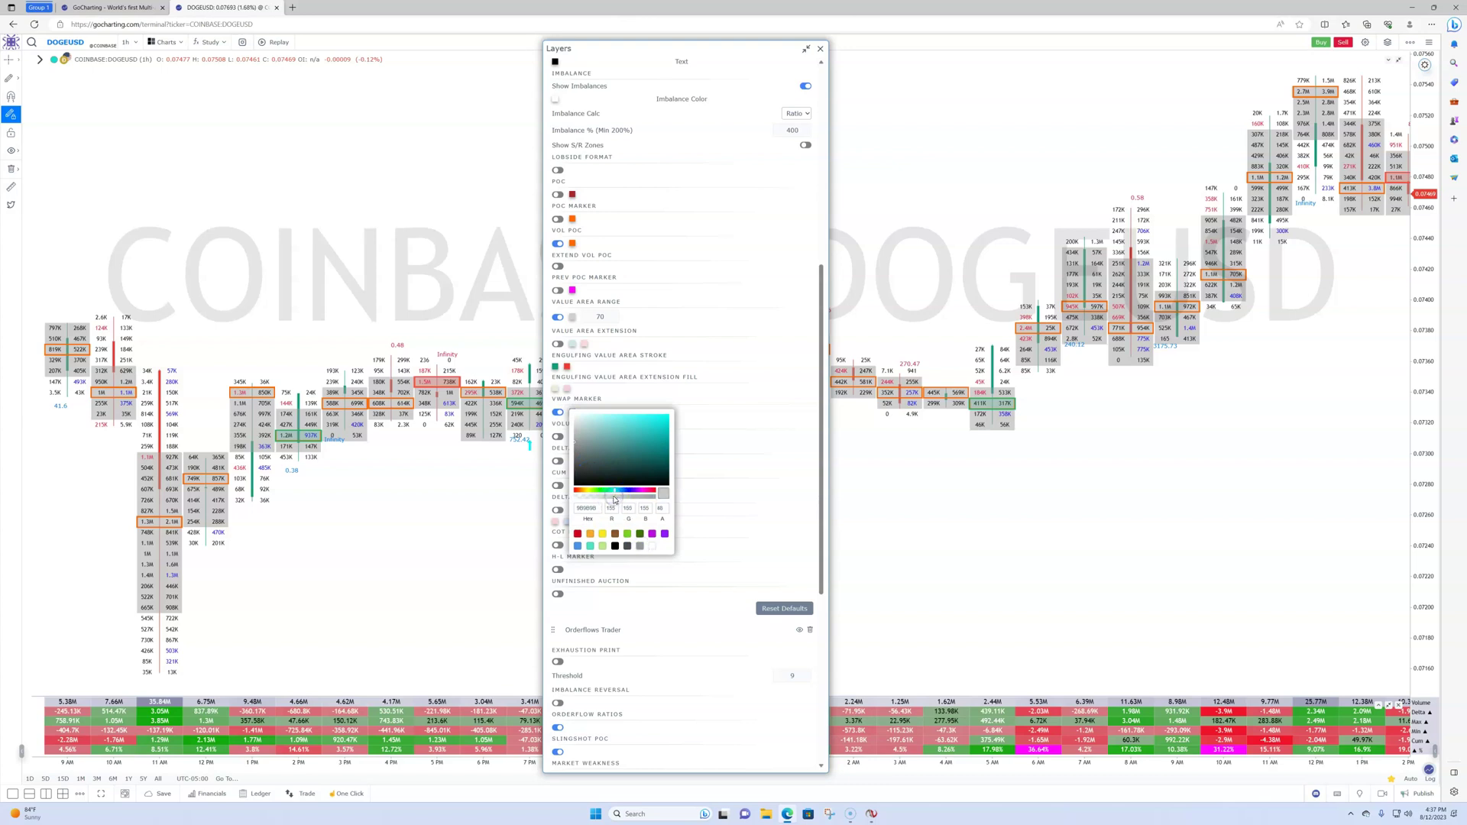
left_click(561, 413)
left_click(559, 345)
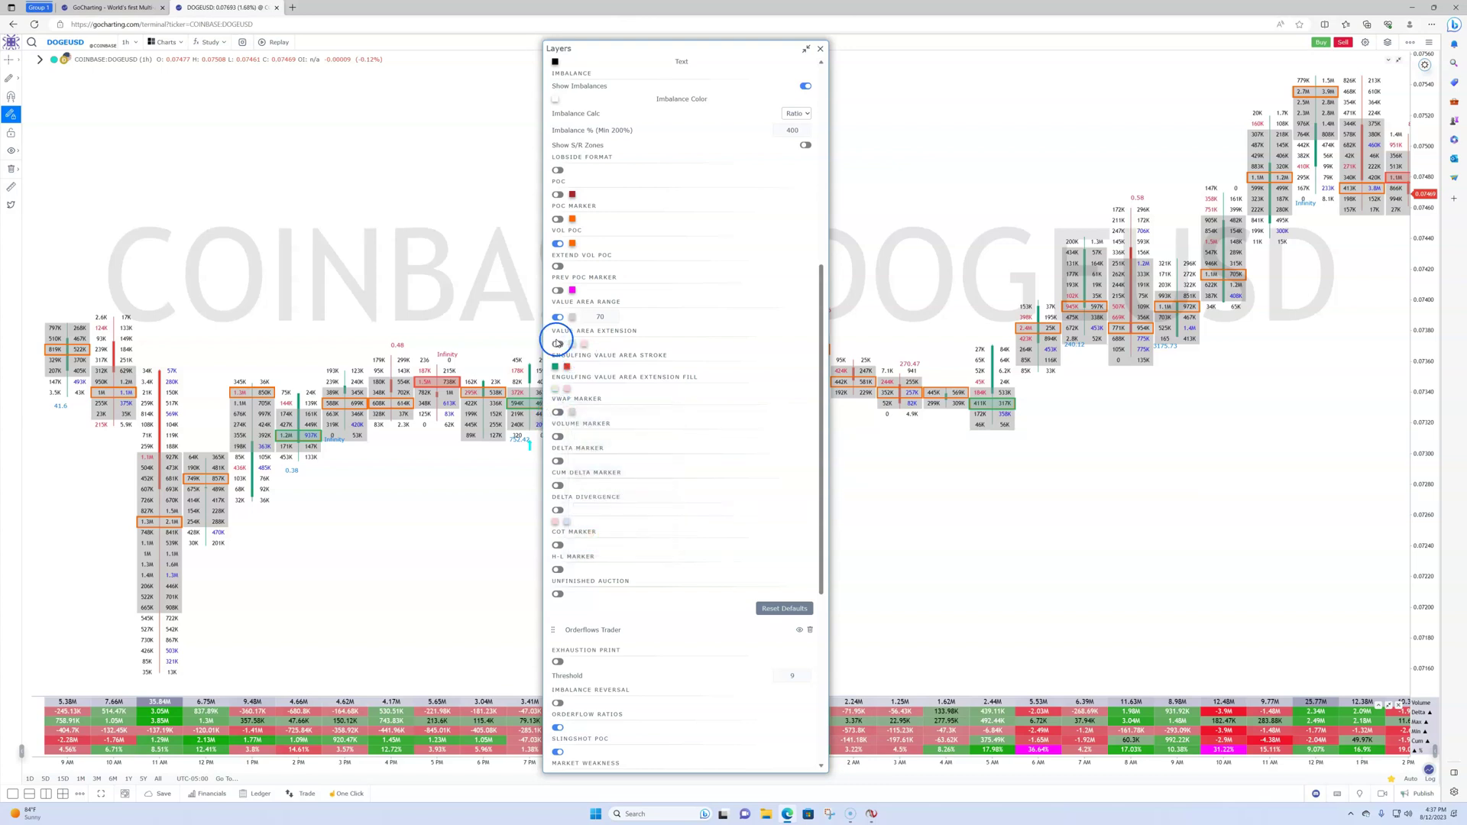
- Close the layer settings and compress the price axis to fit more prices
left_click(821, 50)
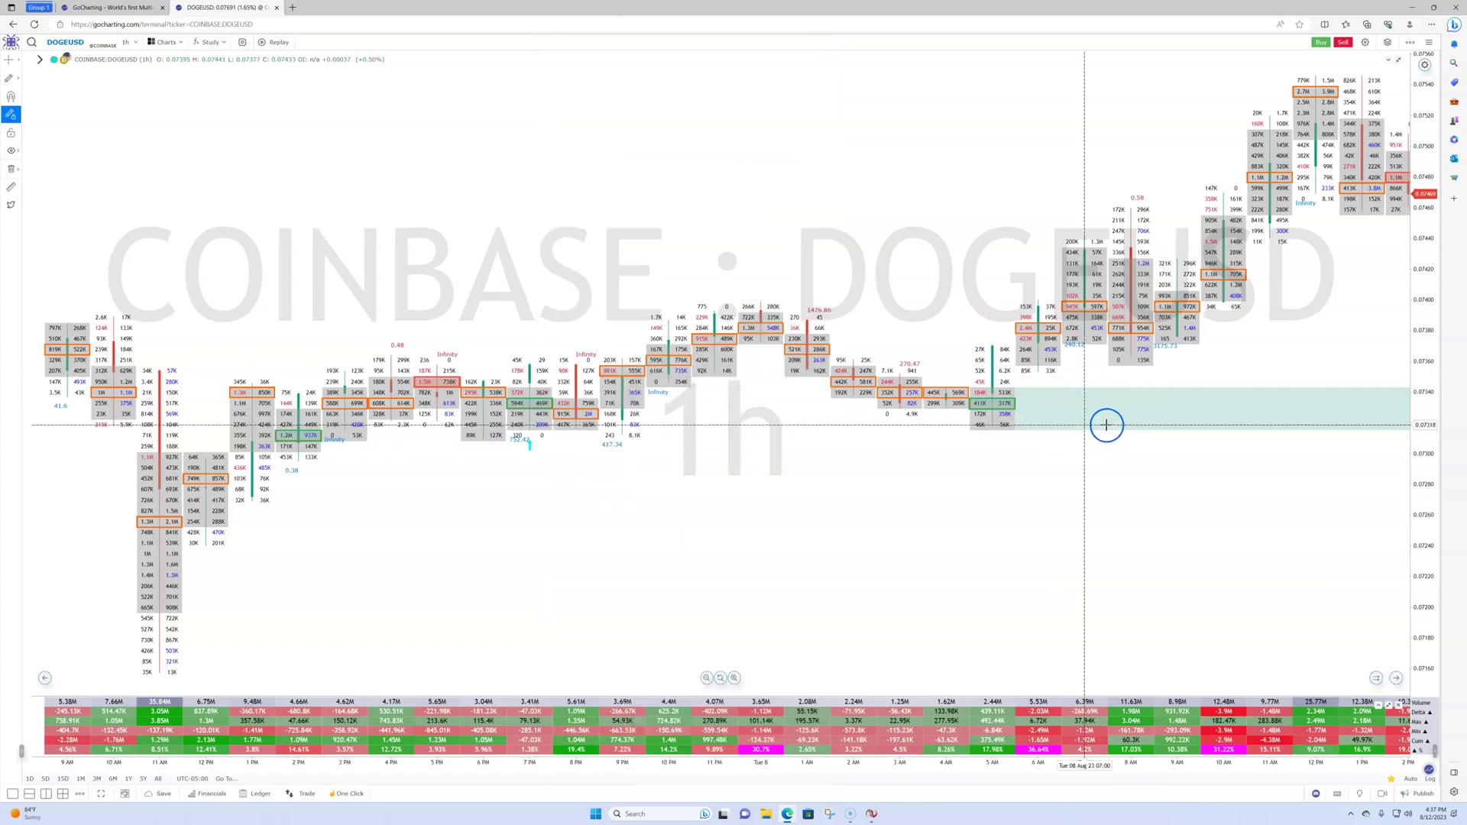
left_click_drag(1091, 500, 813, 514)
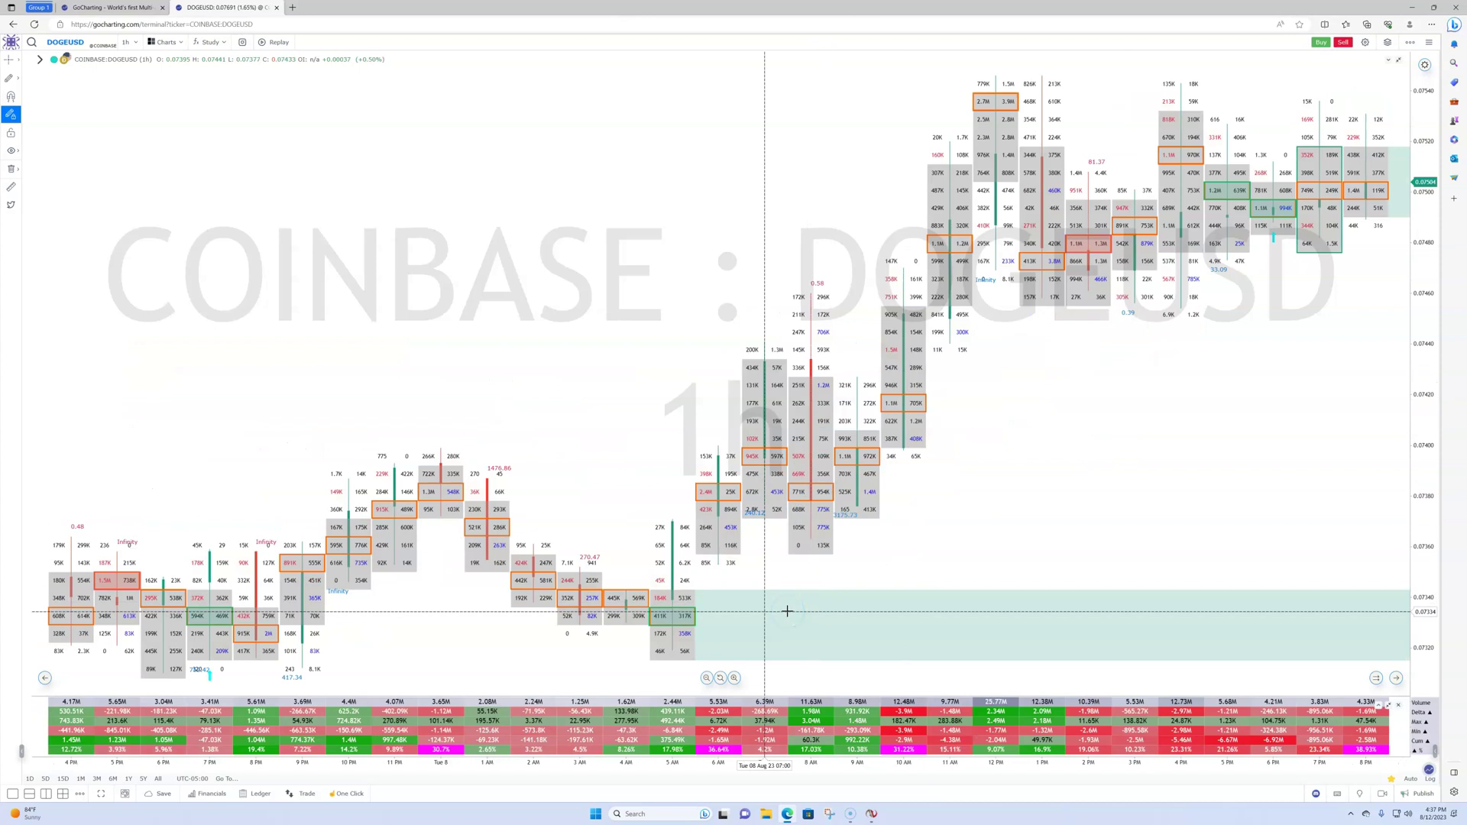
left_click_drag(787, 612, 848, 761)
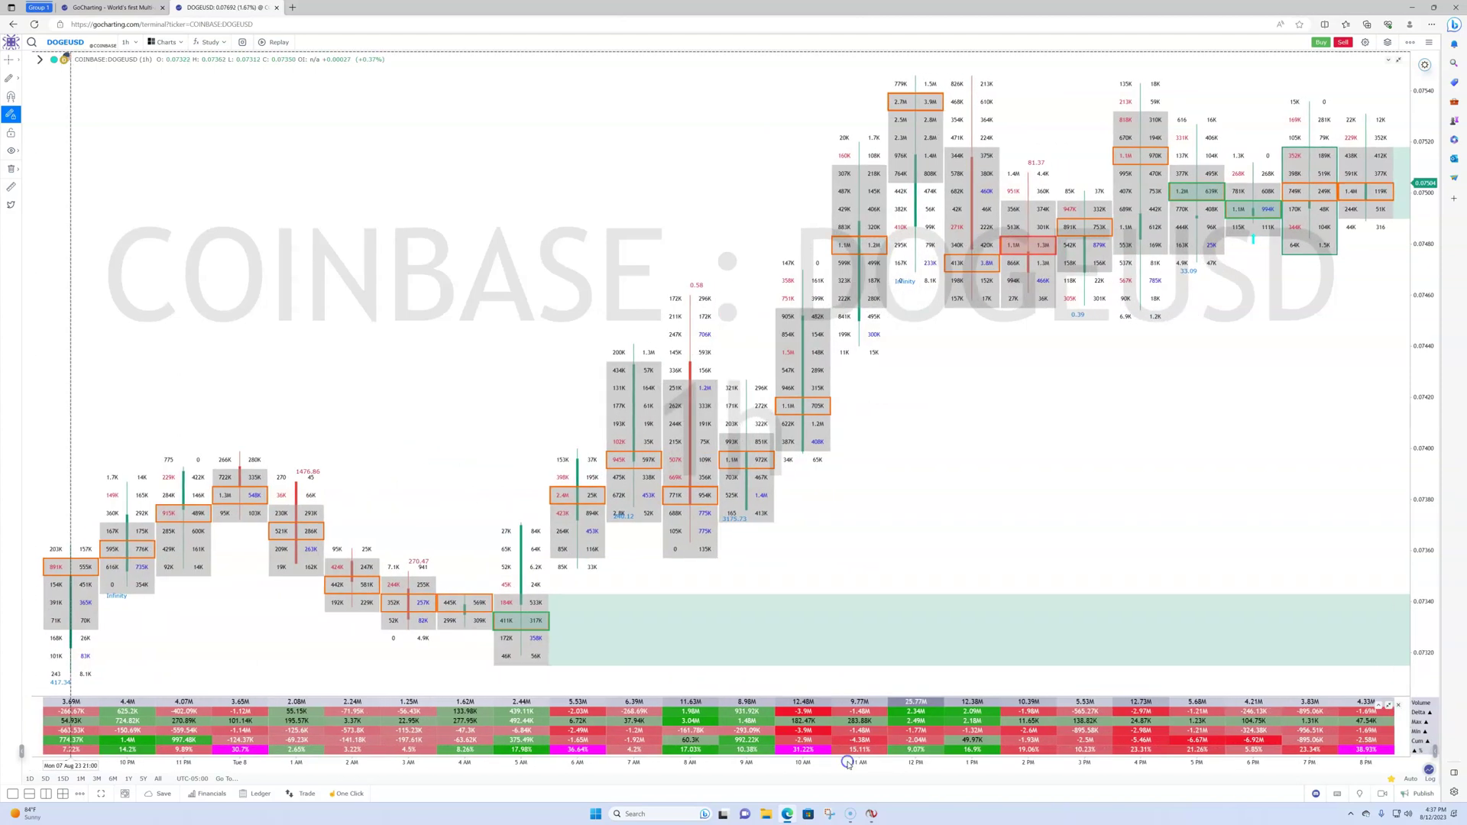
left_click_drag(1427, 304, 1432, 337)
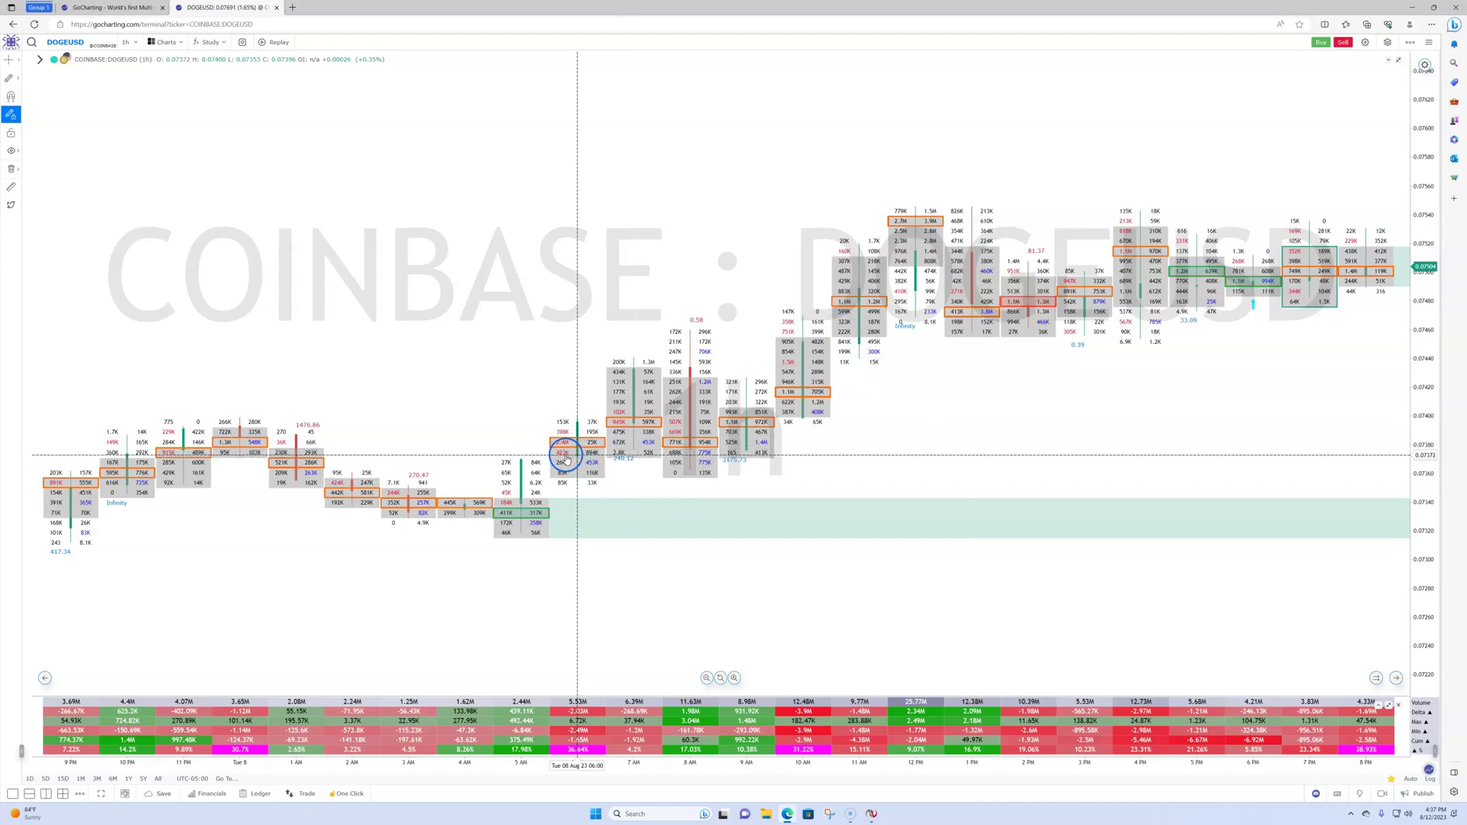
- Pan the DOGEUSD 1-hour chart left to bring the latest bars into view
left_click(469, 263)
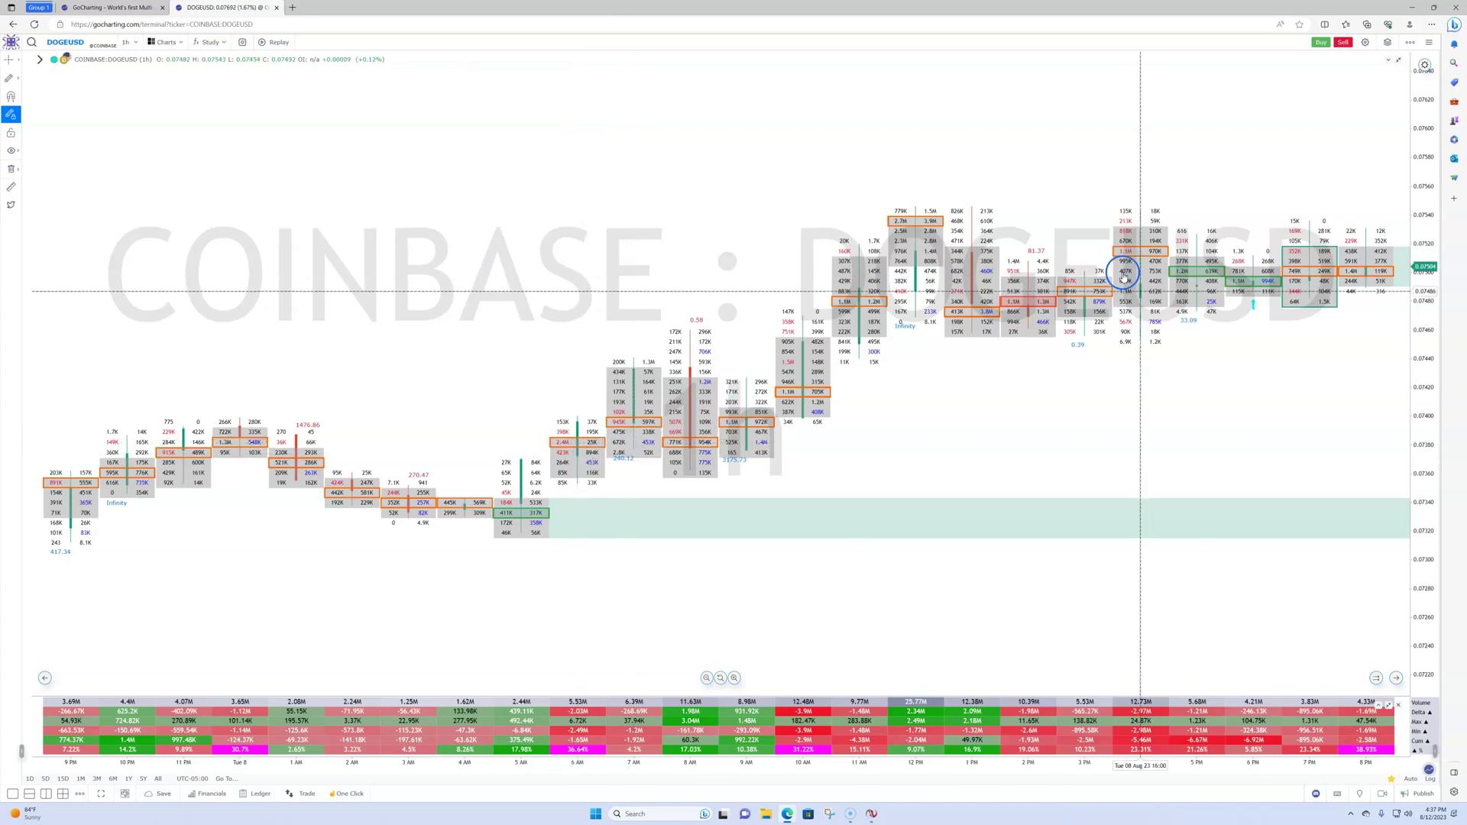
left_click(1183, 398)
left_click_drag(1182, 398, 848, 410)
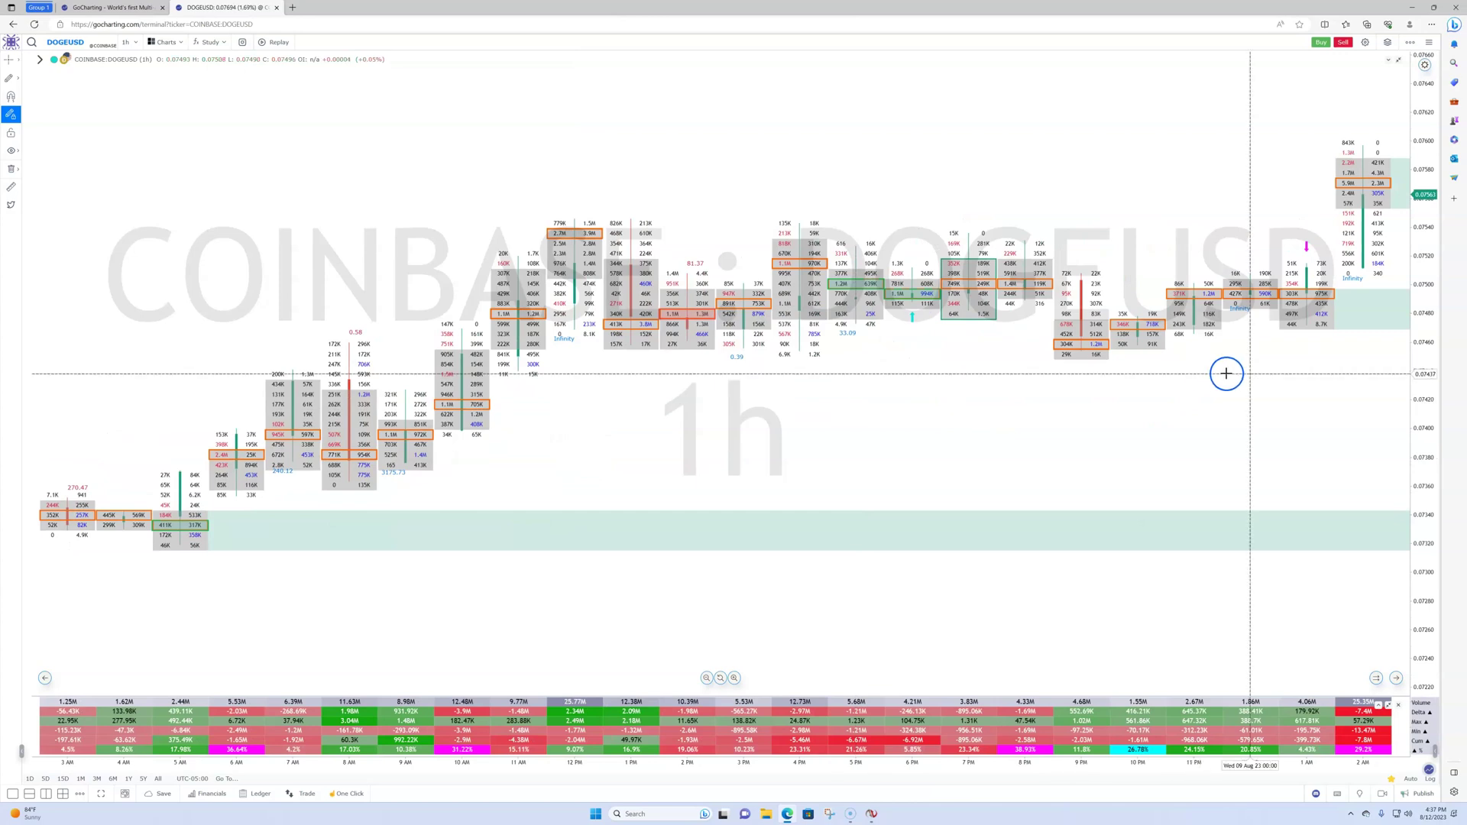
left_click_drag(1228, 370, 820, 391)
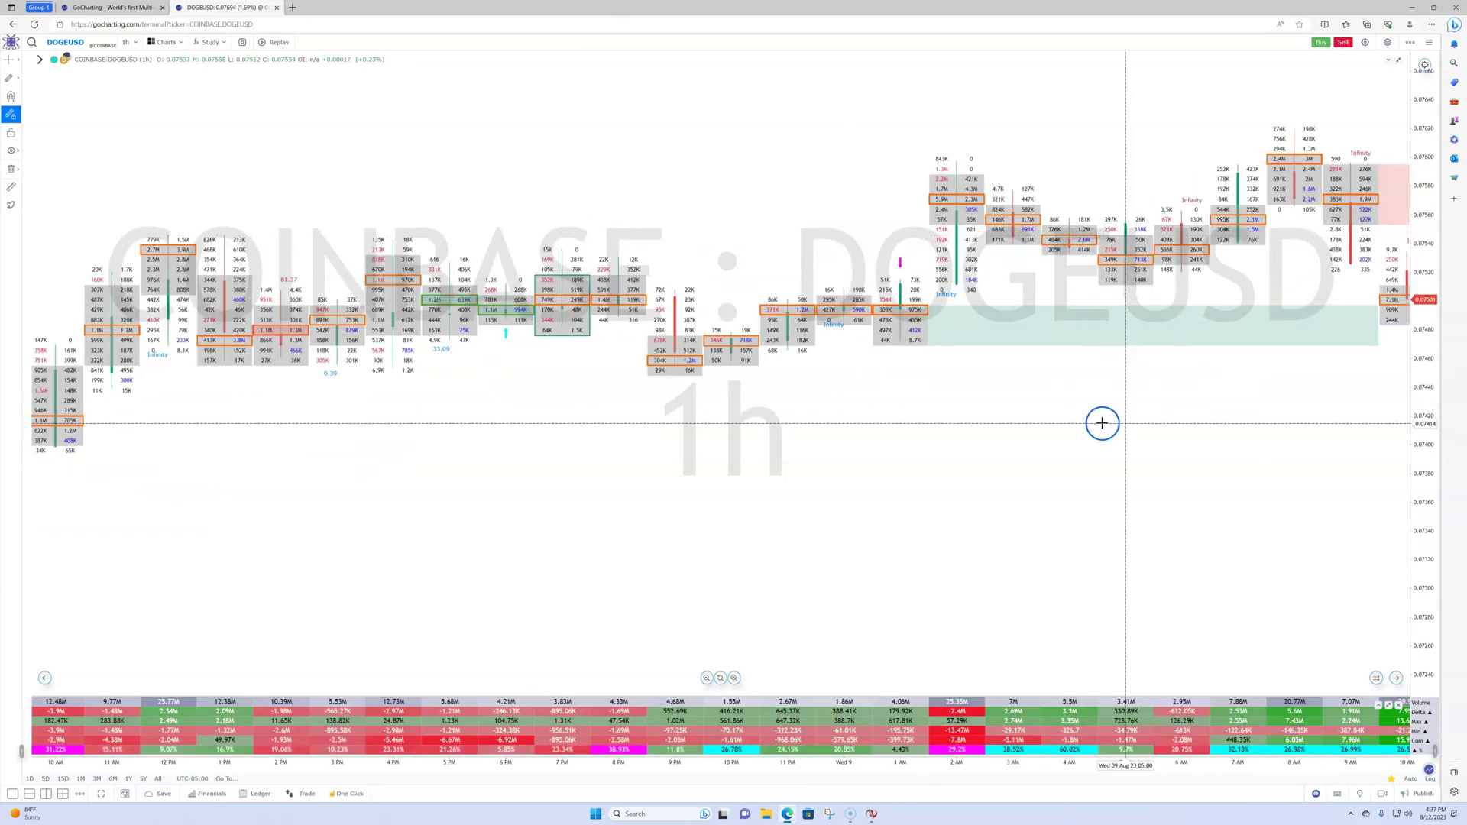
left_click_drag(1157, 437, 754, 419)
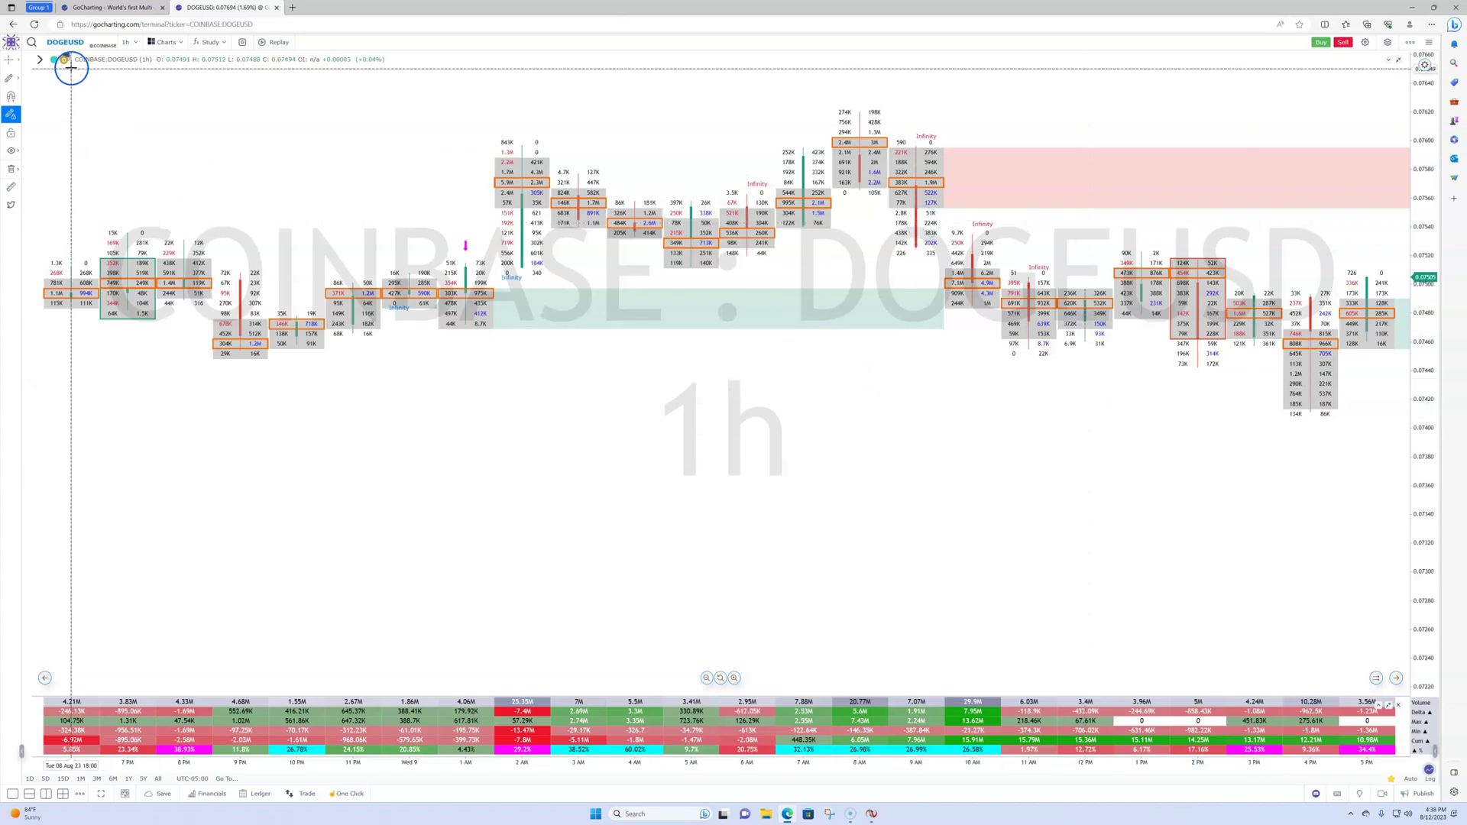
- Replace DOGEUSD with Coinbase MATICUSD (Polygon / US Dollar) by searching MATIC
left_click(74, 41)
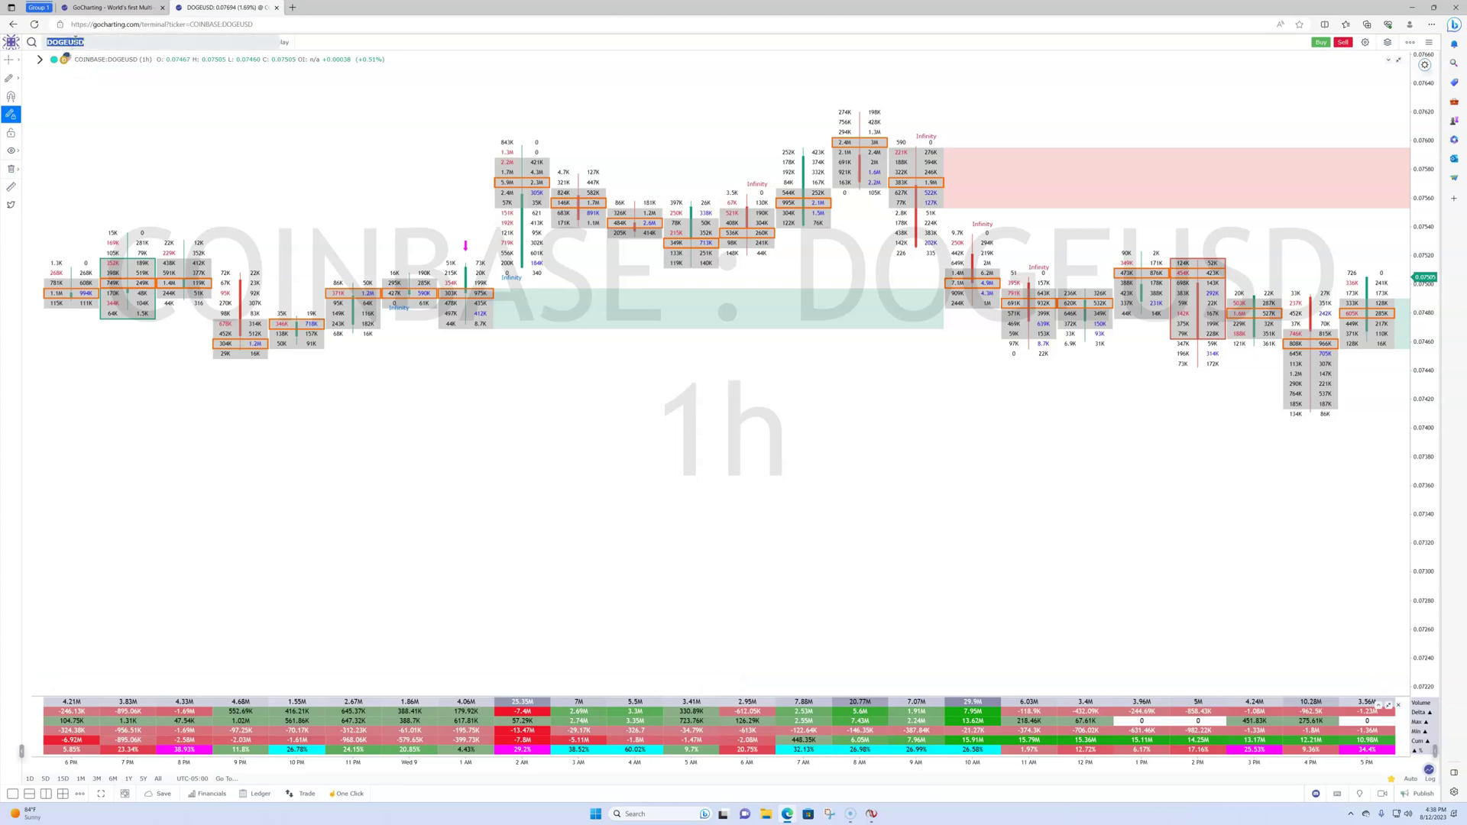
type("MATIC")
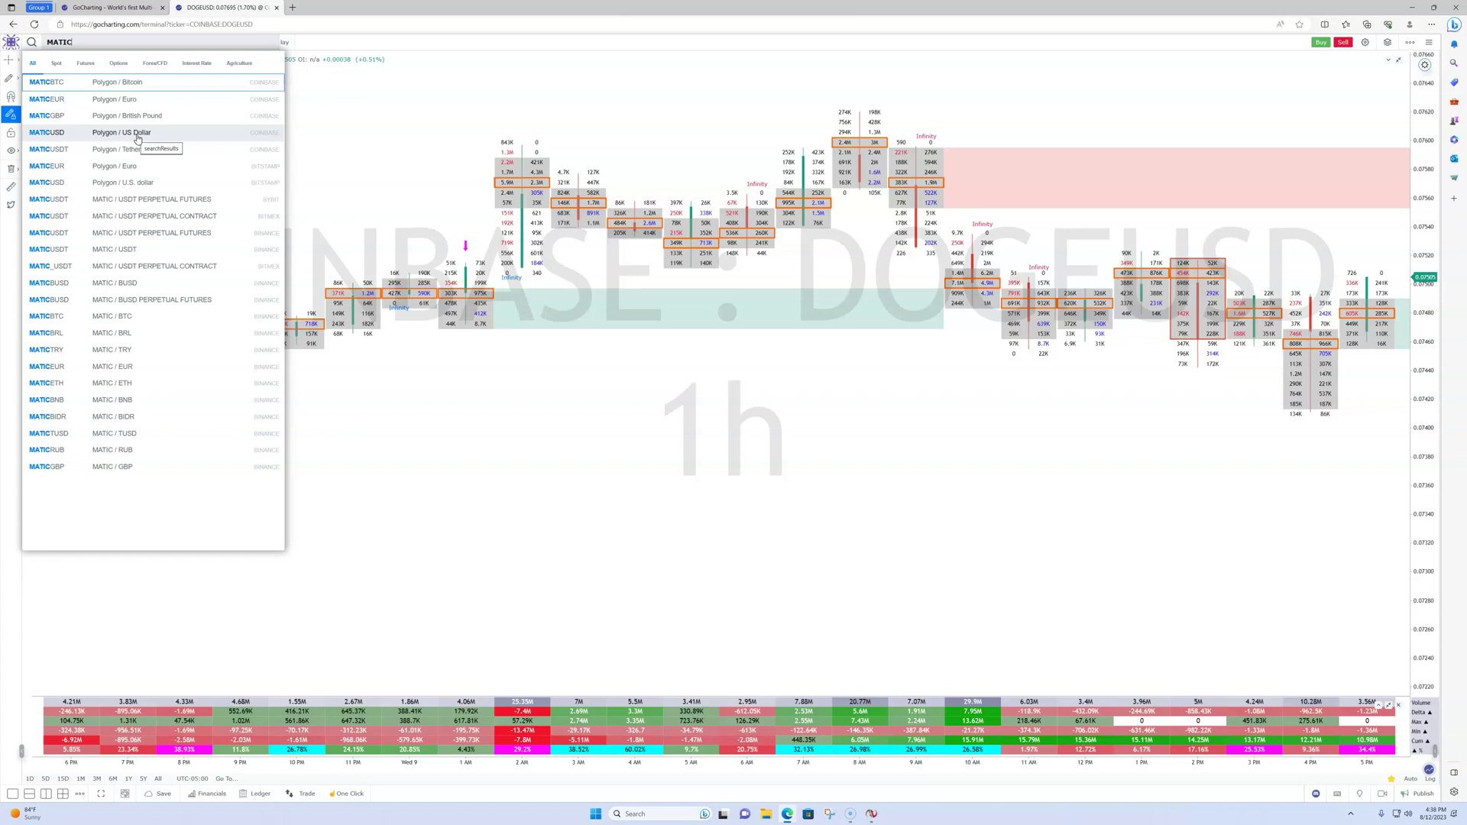
left_click(136, 134)
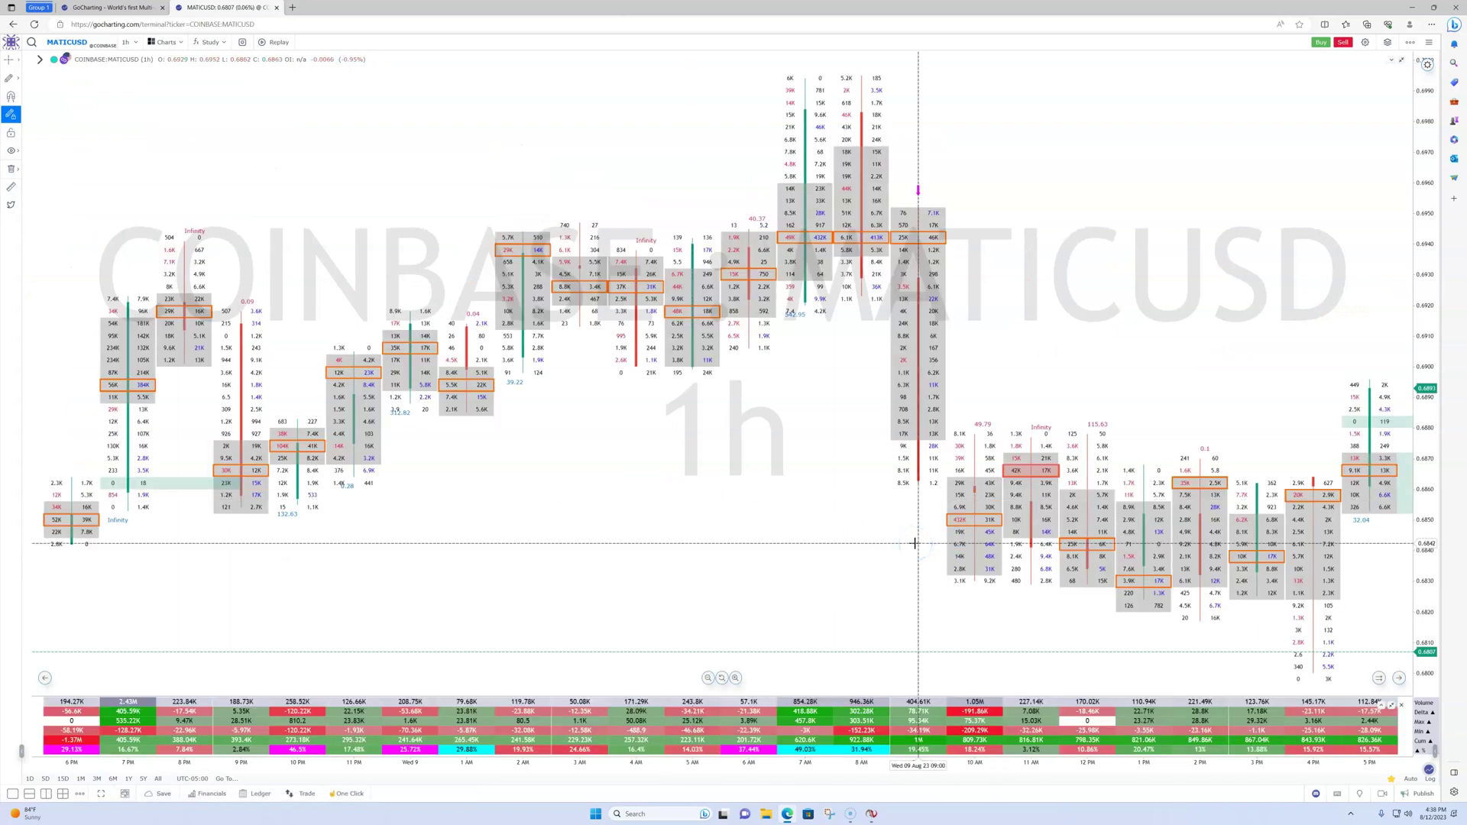
- Open coinmarketcap.com in a new Edge tab, correcting the mistyped address after a robot check
left_click(294, 9)
type("co")
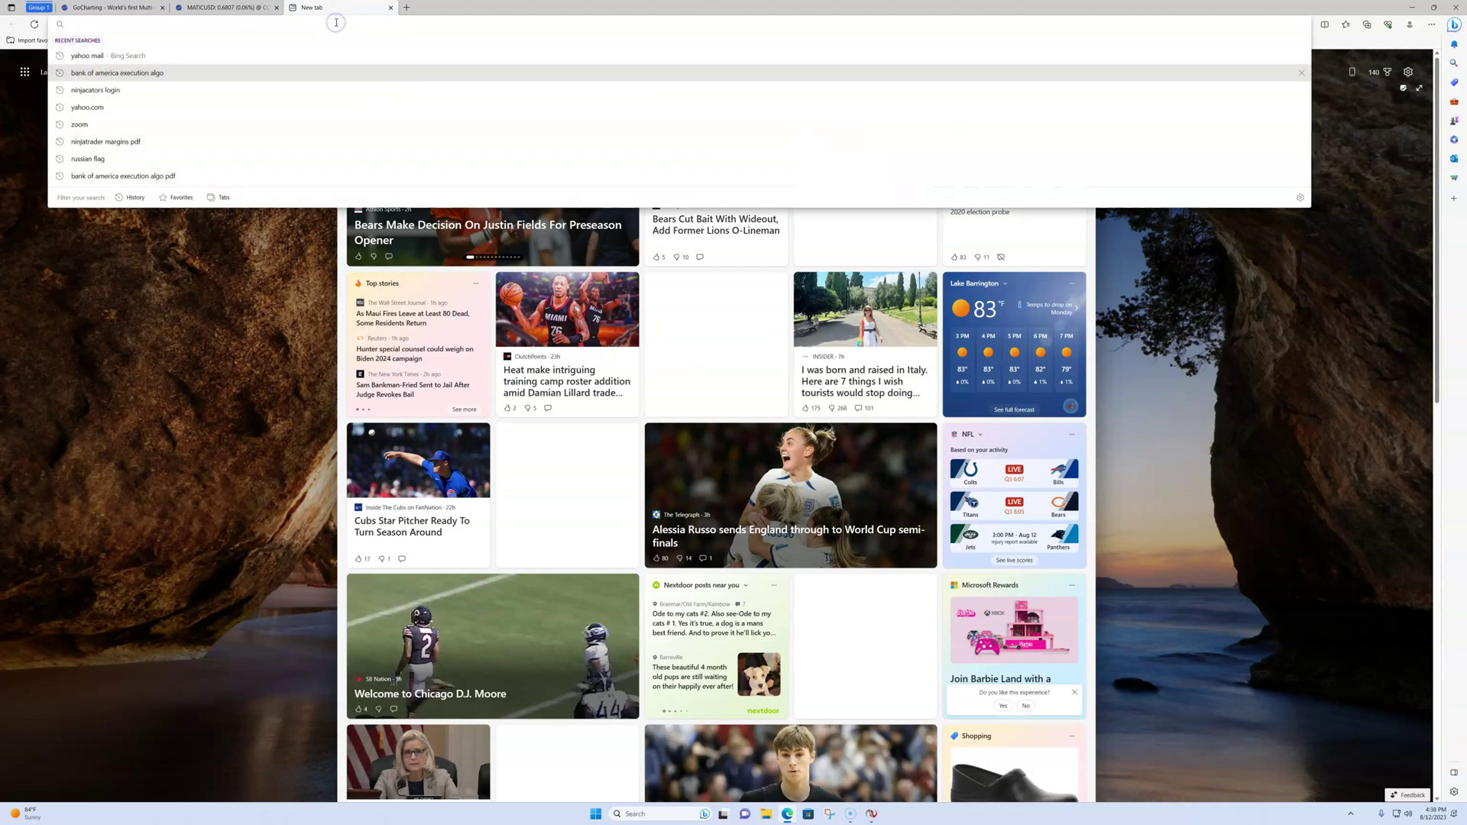
type("in")
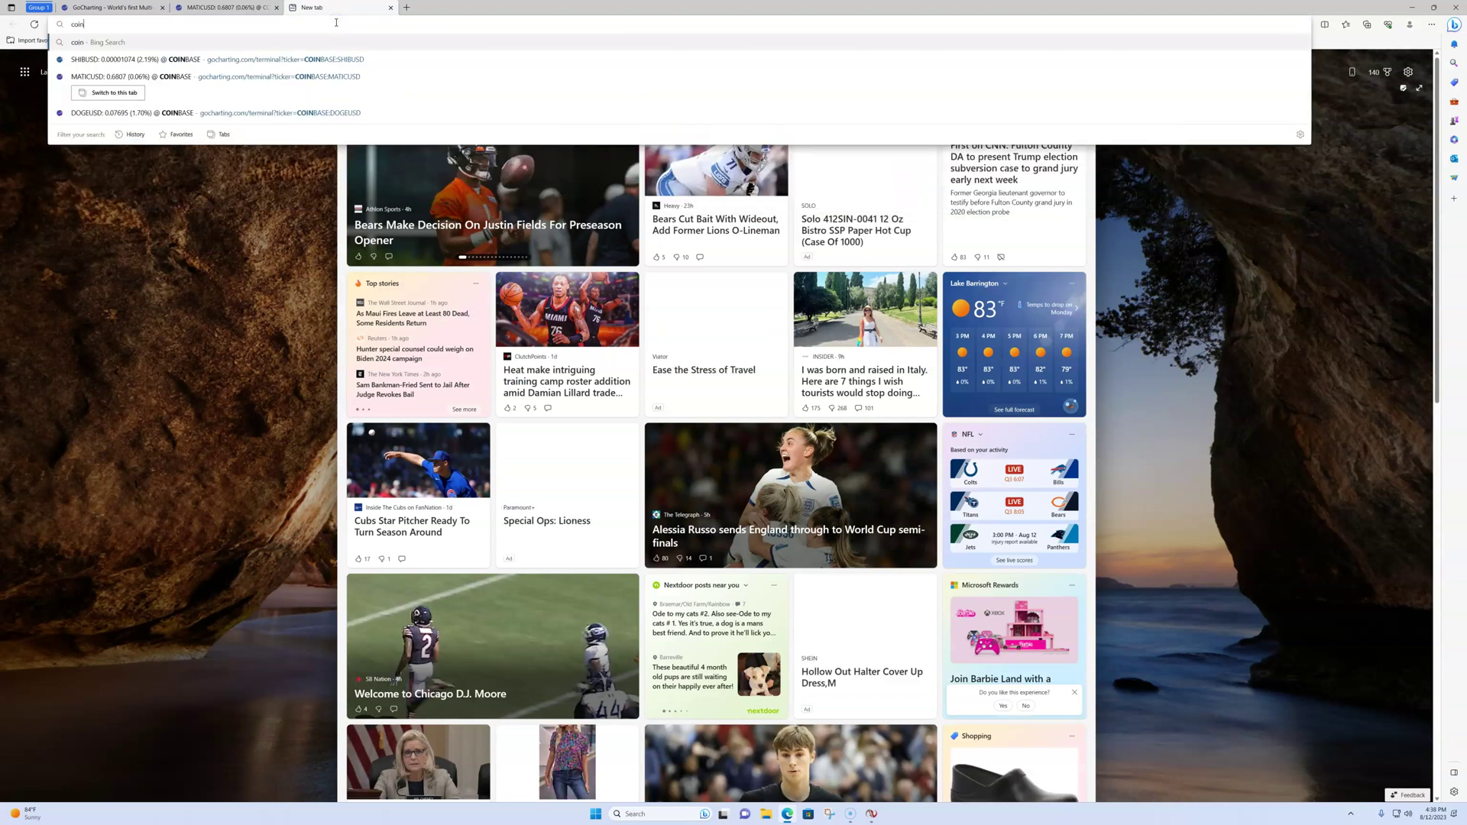
type("market")
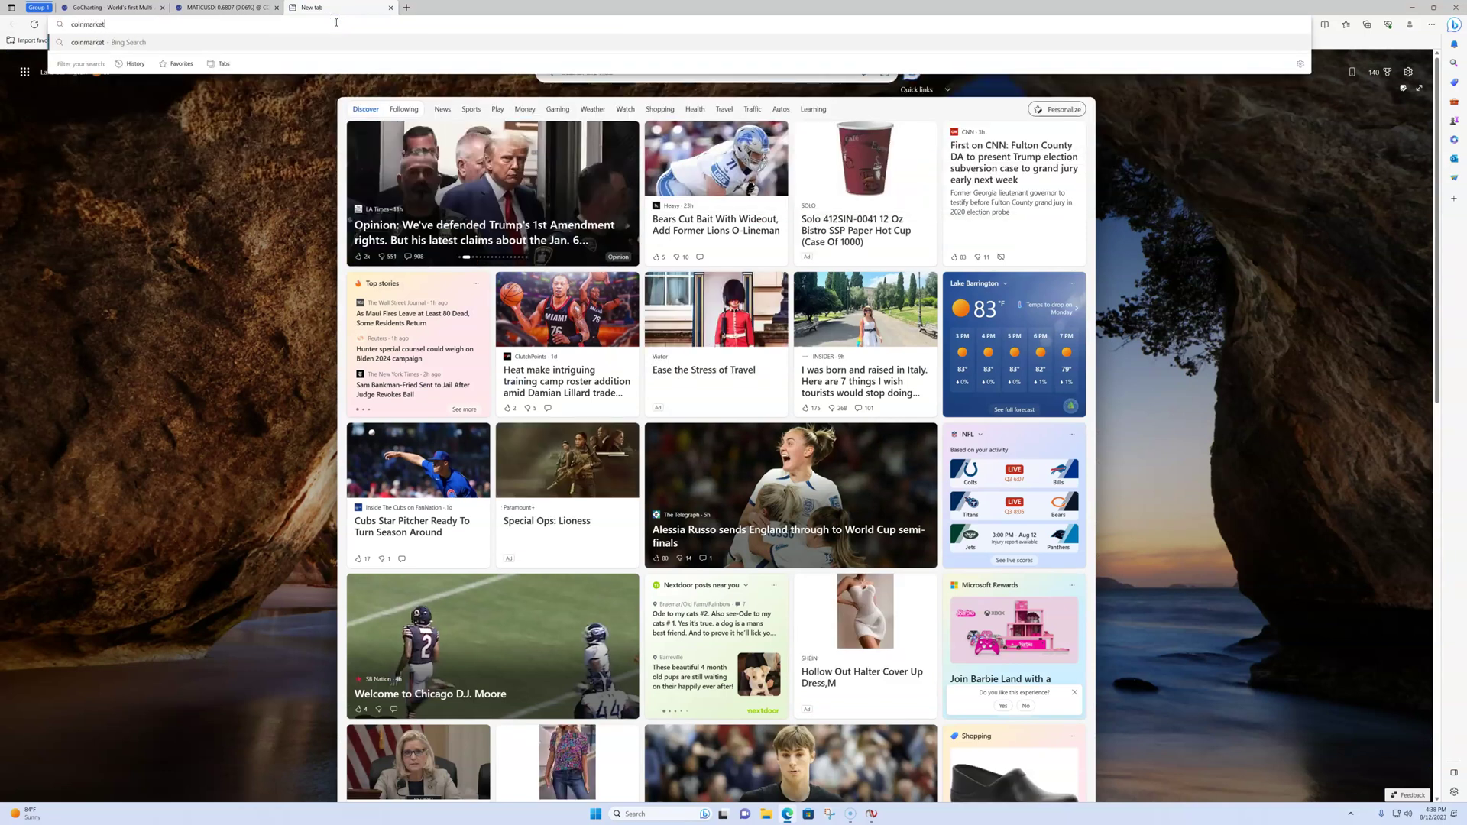
type("cao.c")
key("Return")
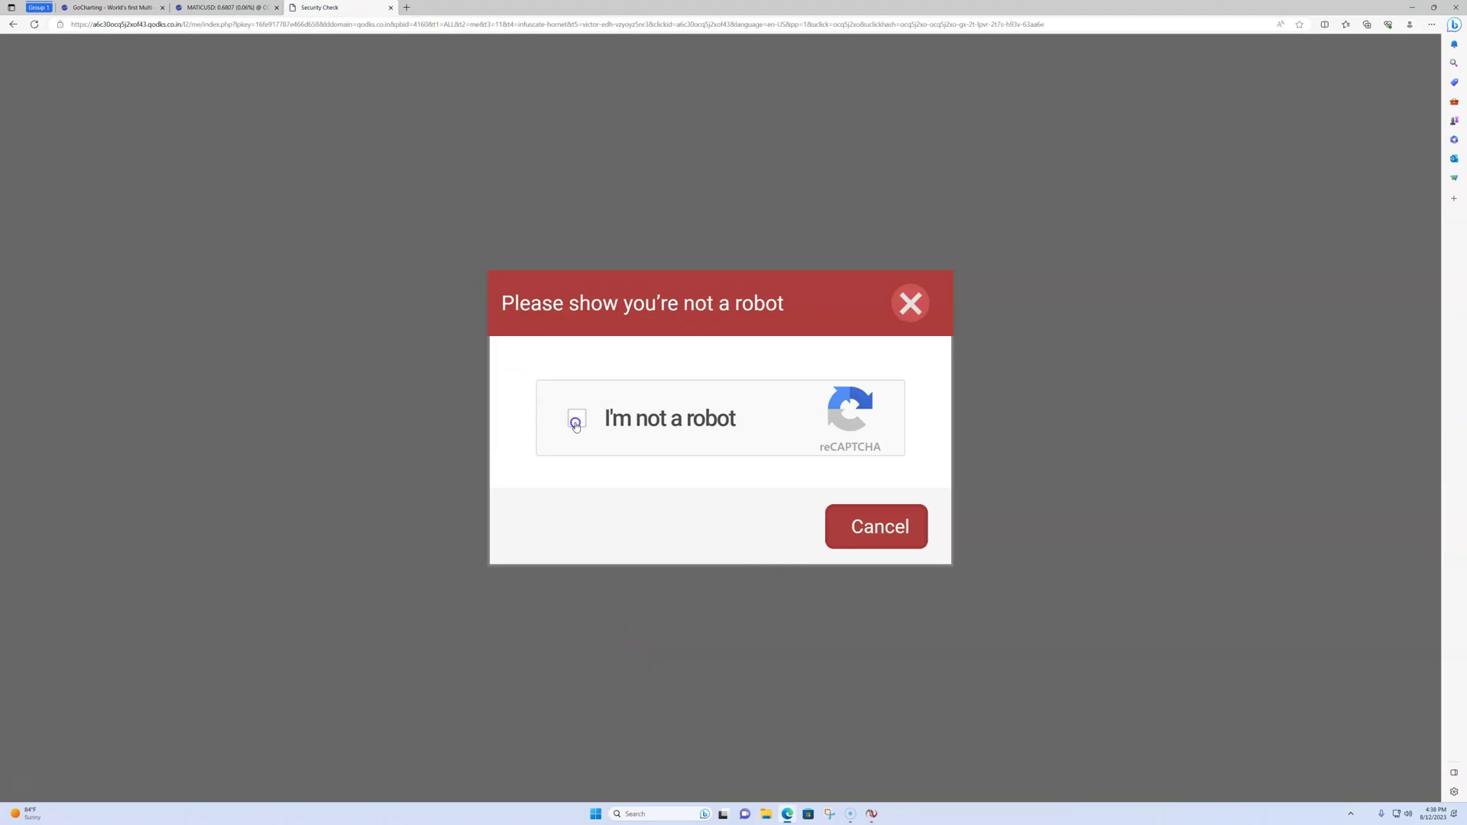
left_click(576, 425)
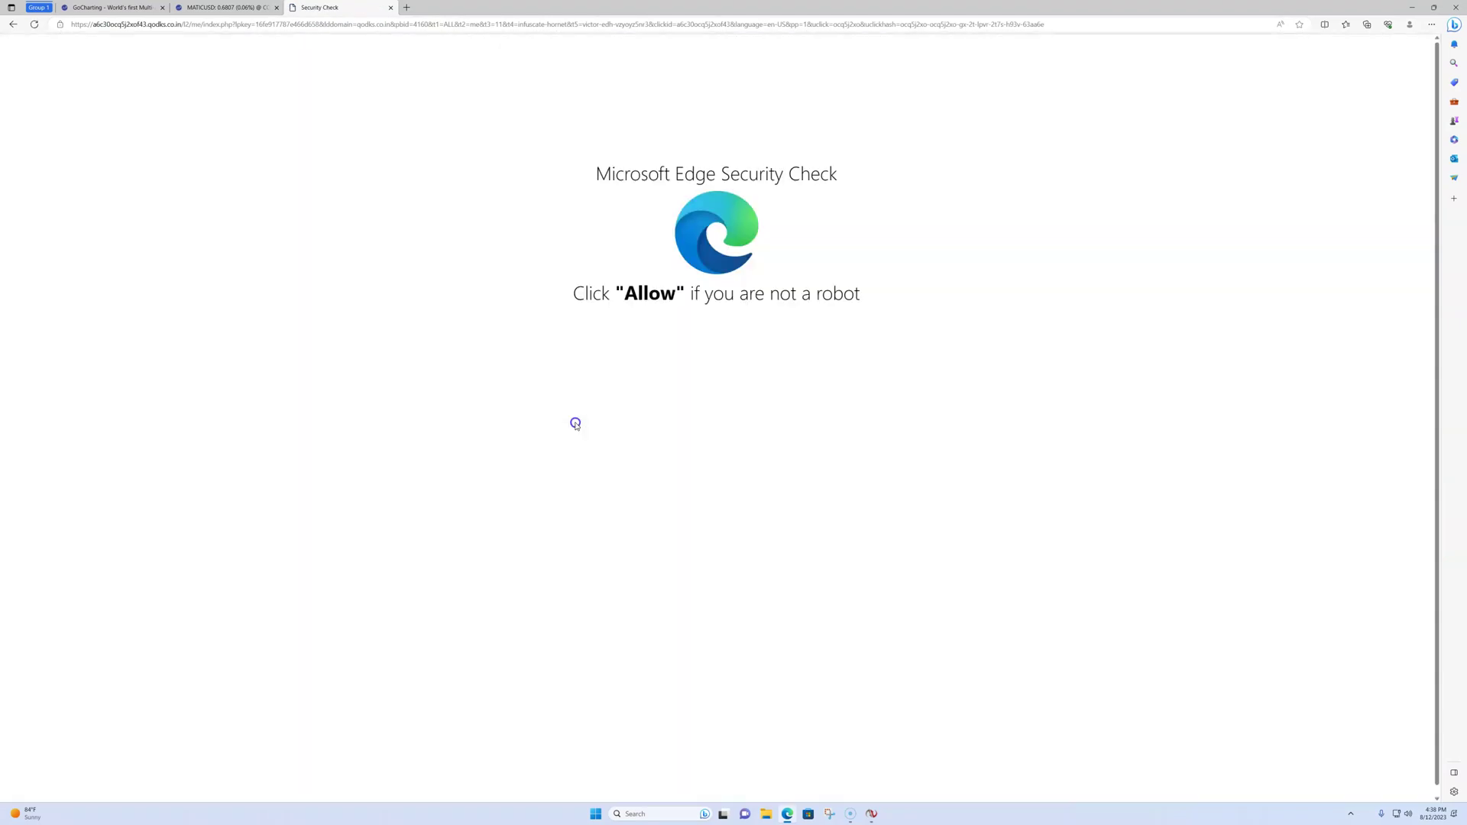
left_click(266, 25)
type("c")
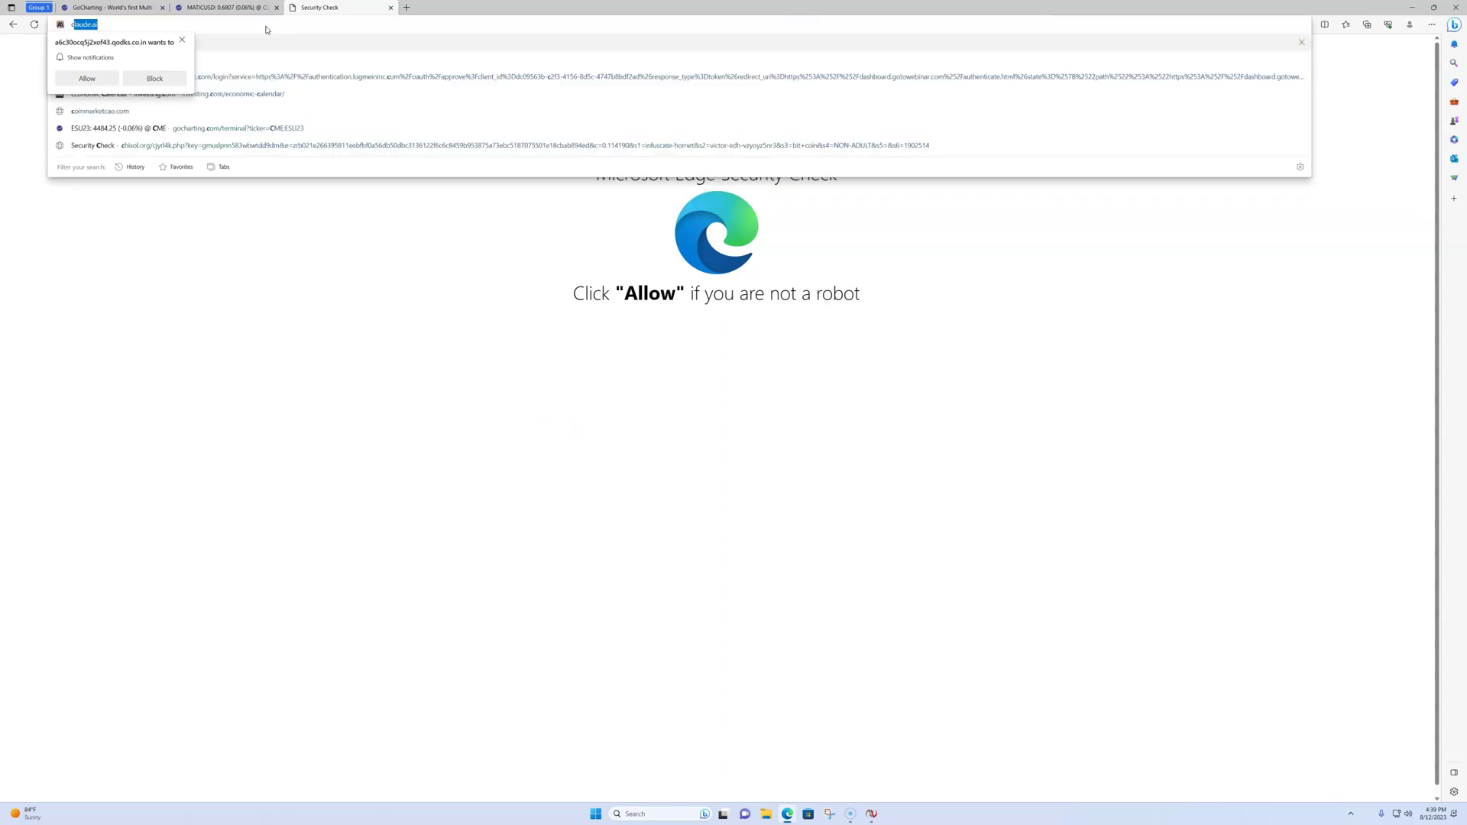
type("oinmarketcap.co")
key("Return")
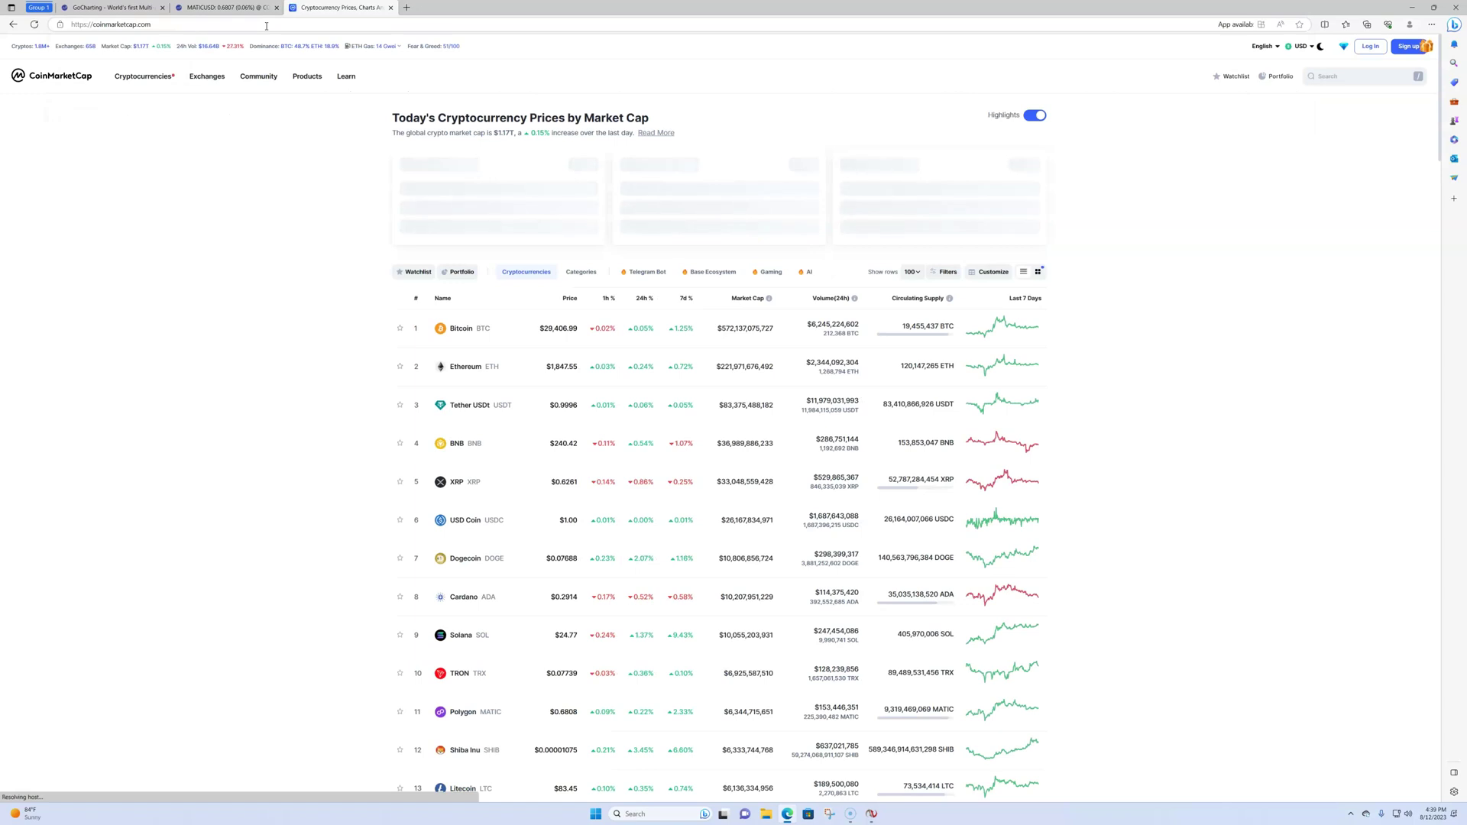
- Scroll the CoinMarketCap ranking to rows 57–75, then return to the MATICUSD chart tab
scroll(608, 621, "down", 20)
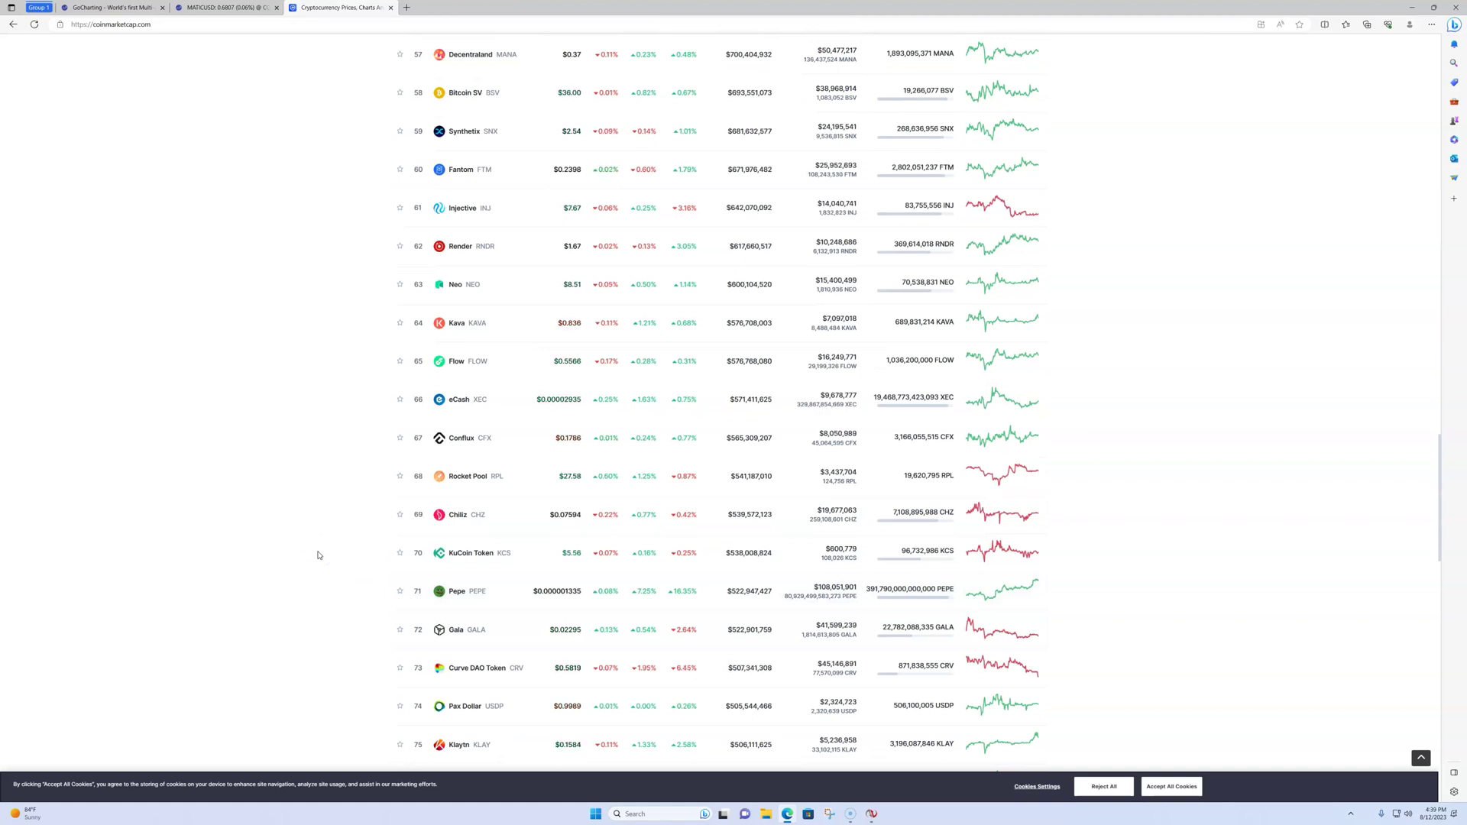
left_click(250, 9)
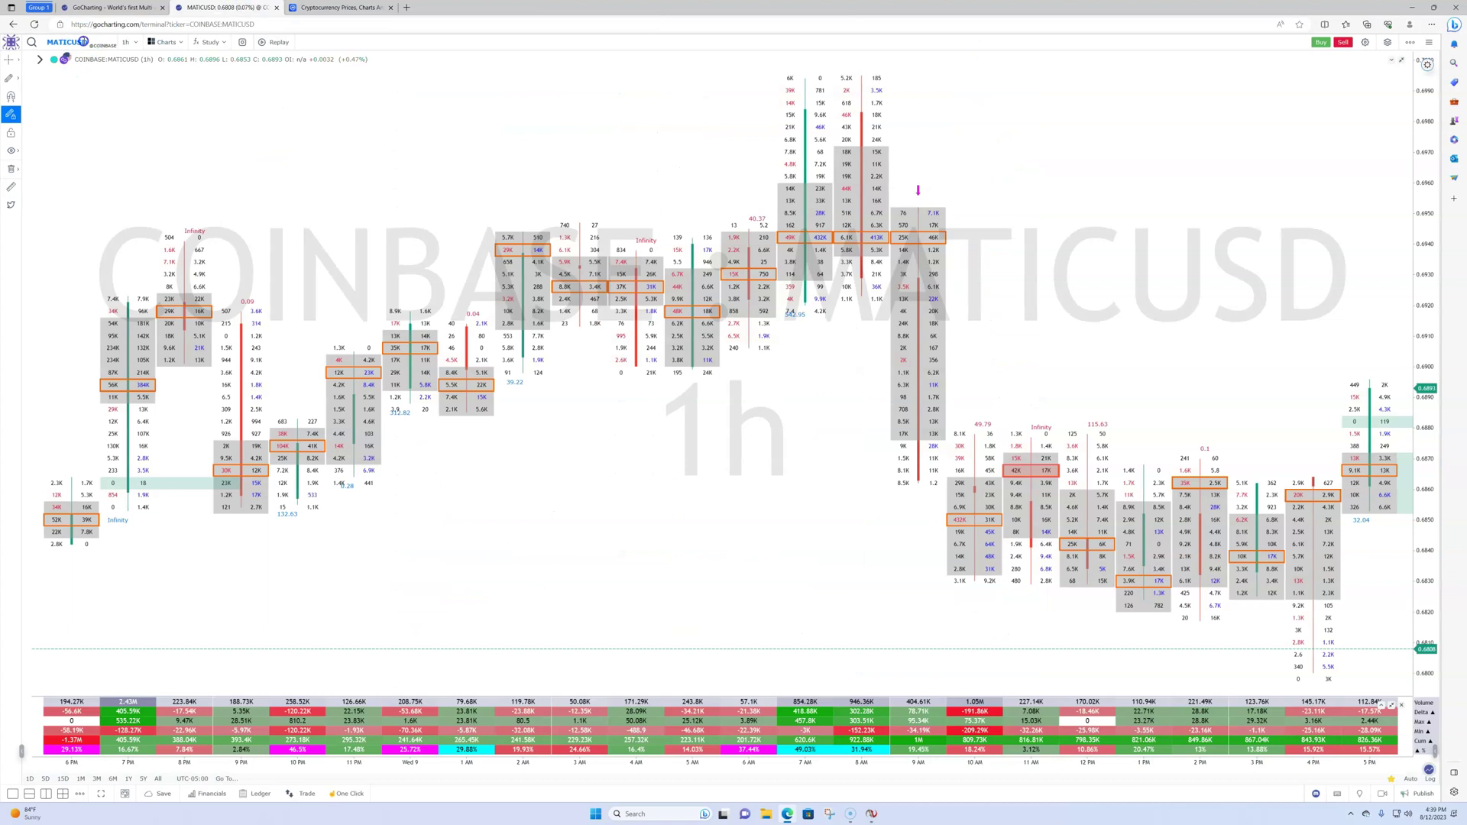
- Search the symbol box for PEPE and try picking a PEPE pair from the results
left_click(80, 40)
type("PEP")
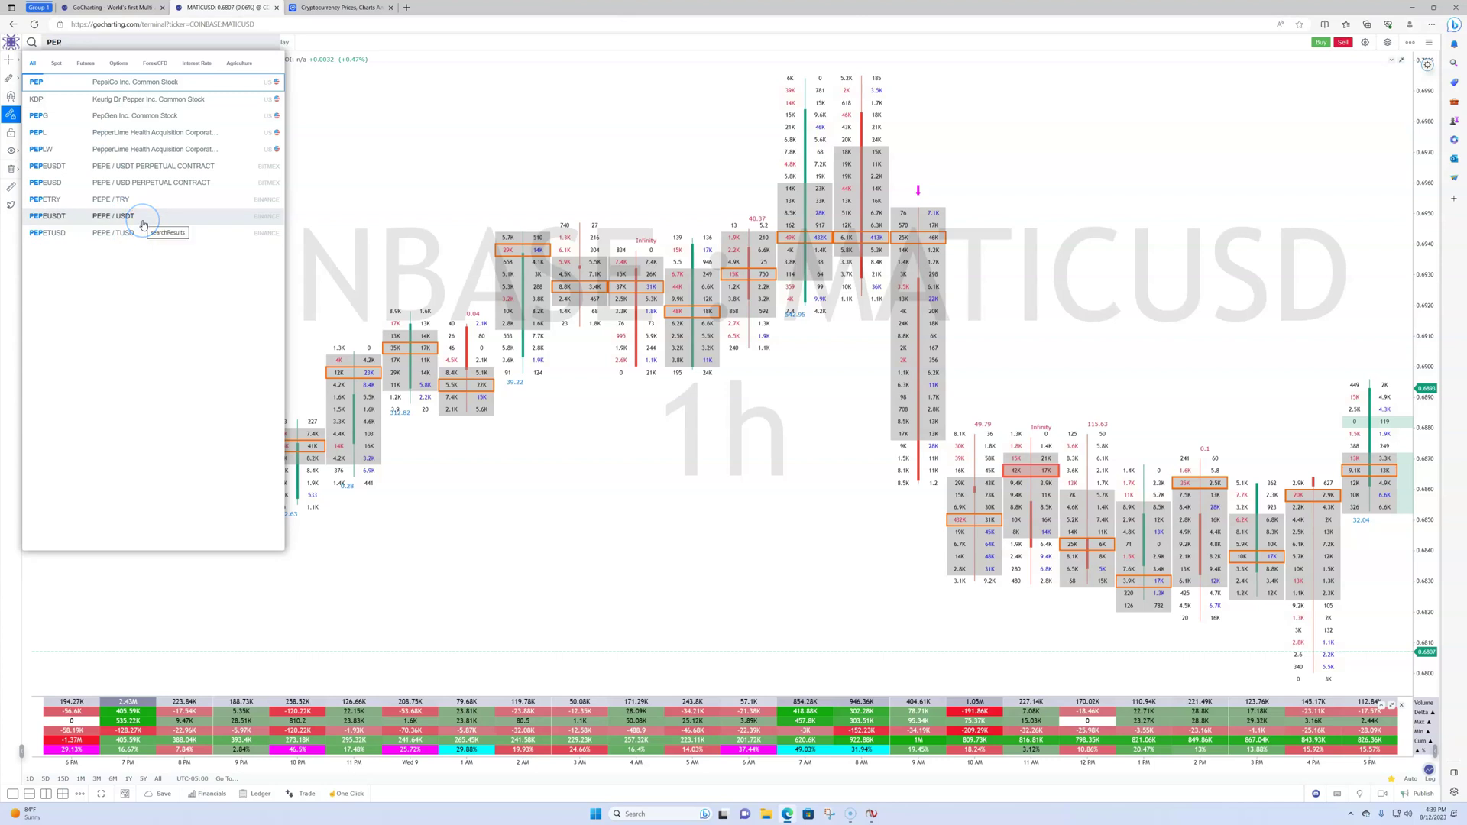
type("E")
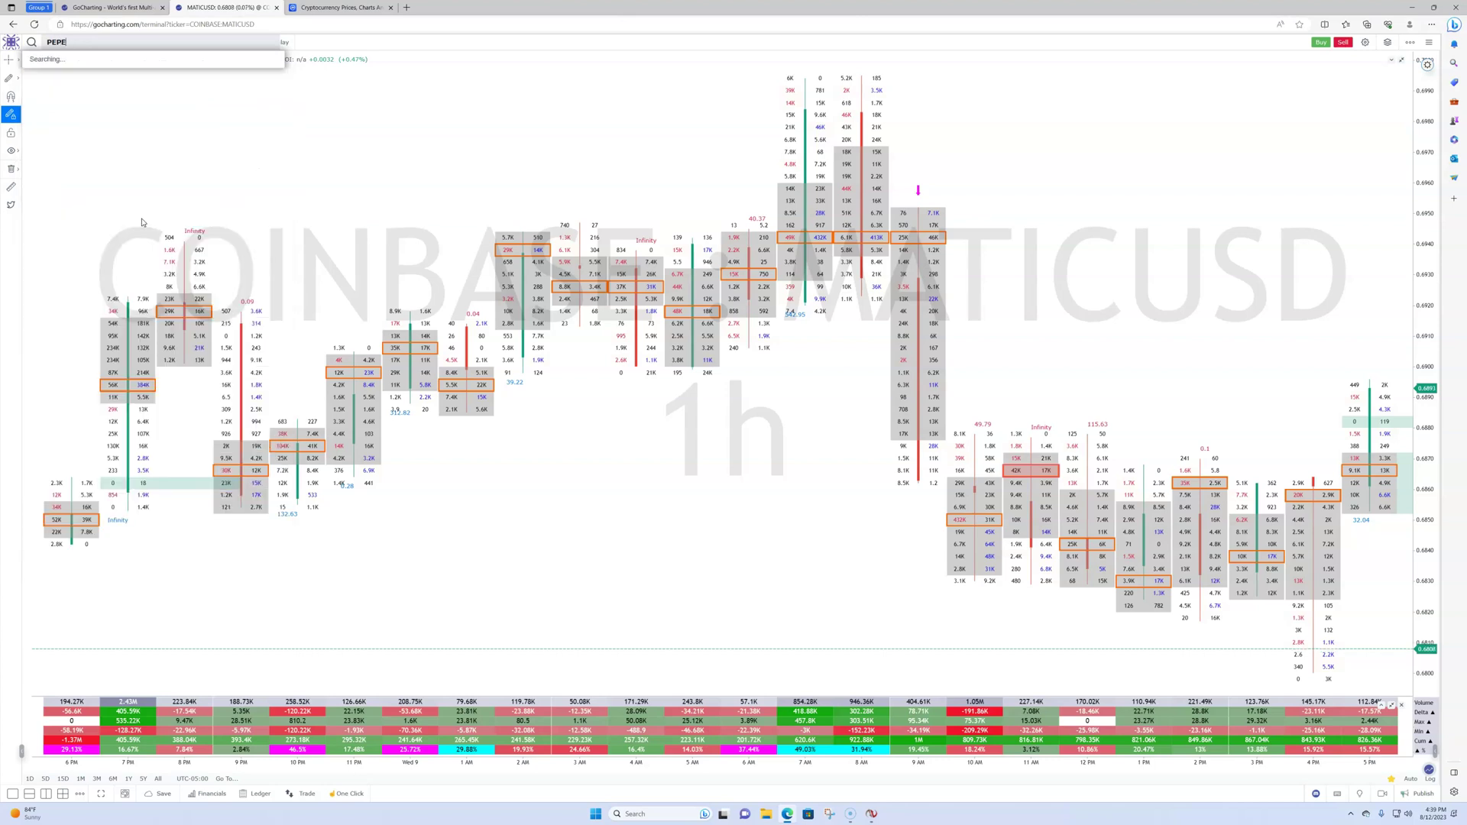
left_click(197, 104)
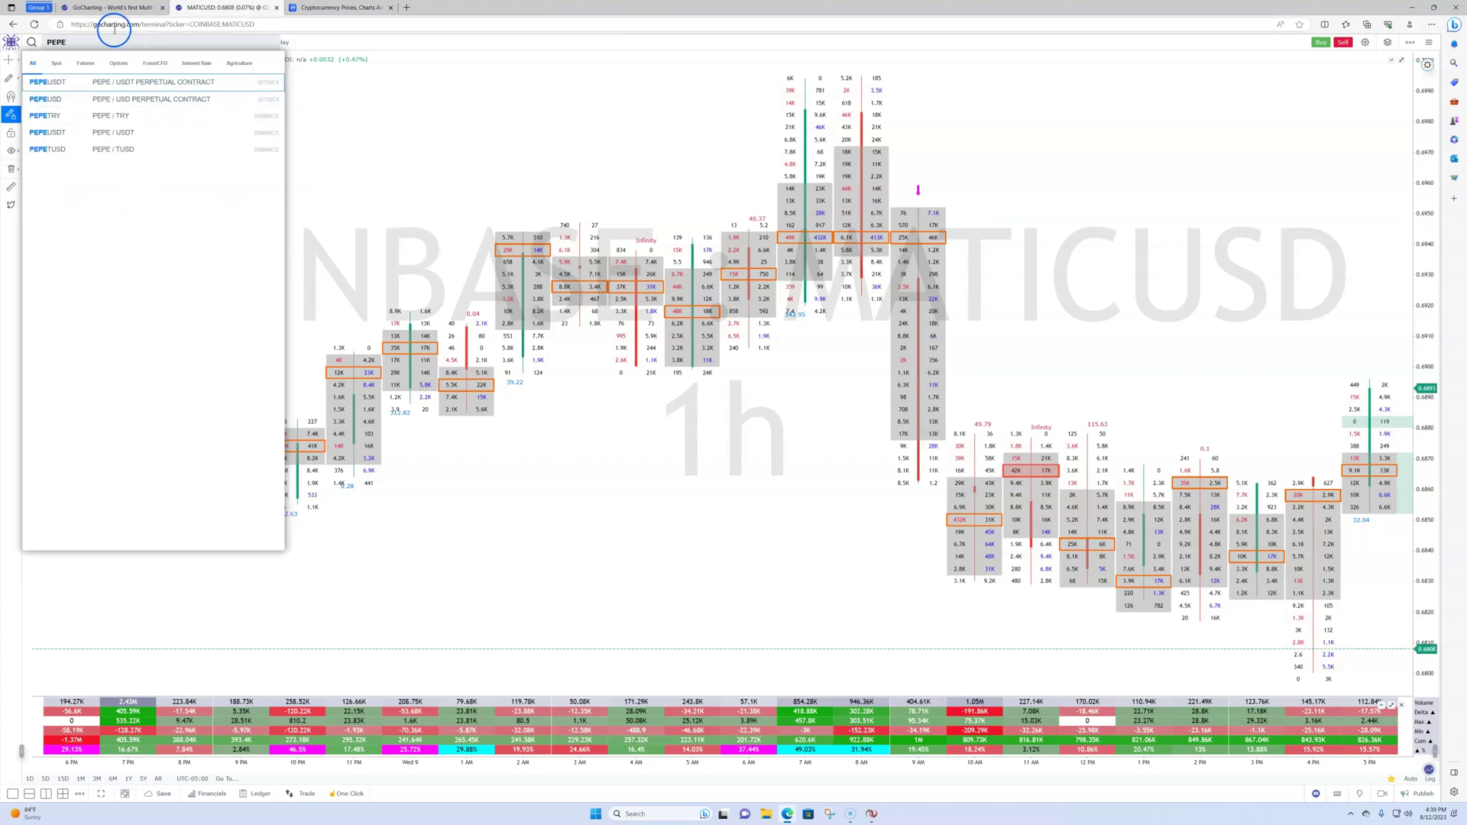
- Switch to the CoinMarketCap tab and scroll up the ranking toward Algorand (ALGO)
left_click(340, 8)
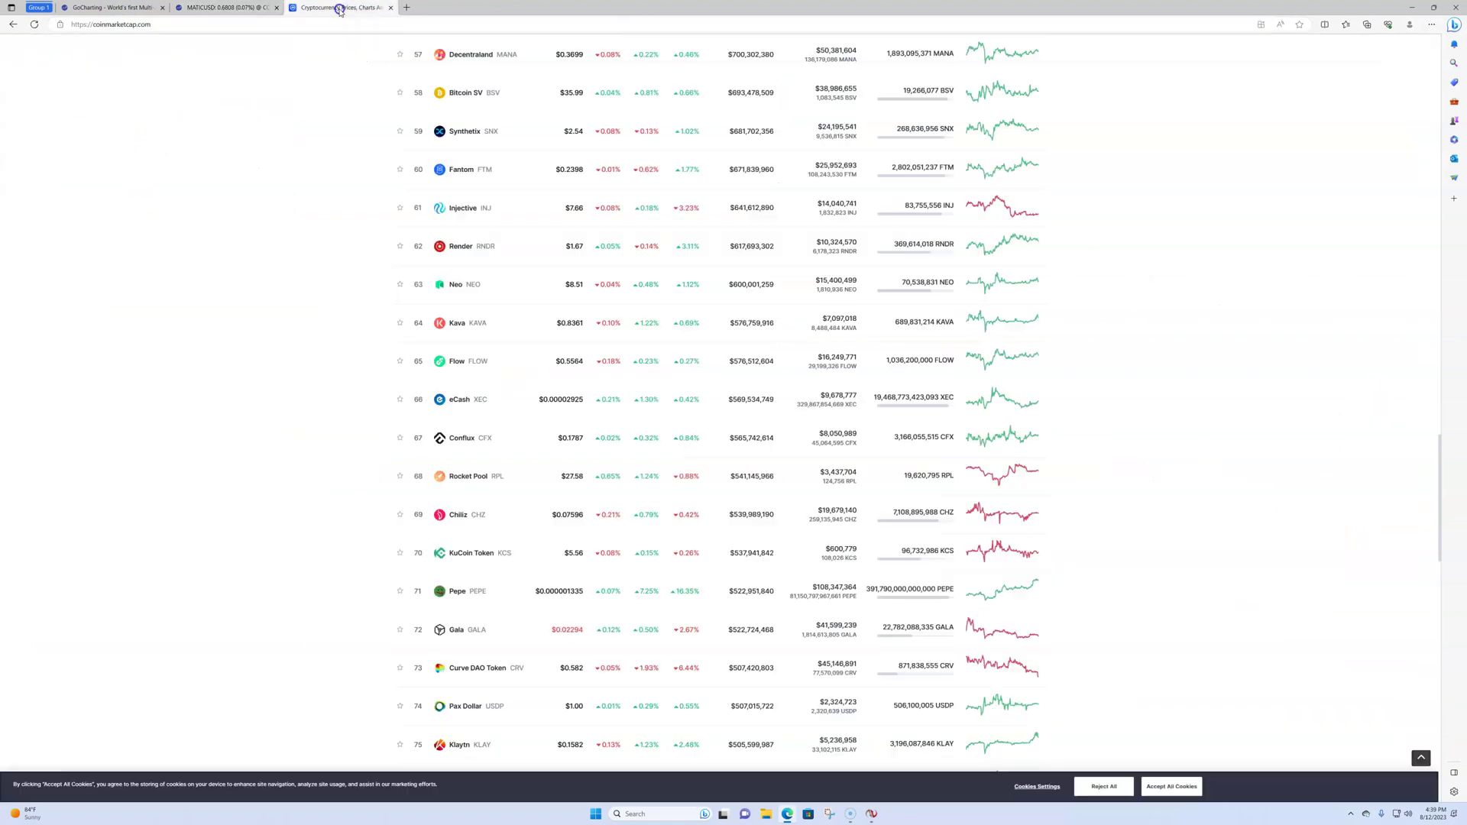
scroll(556, 543, "up", 10)
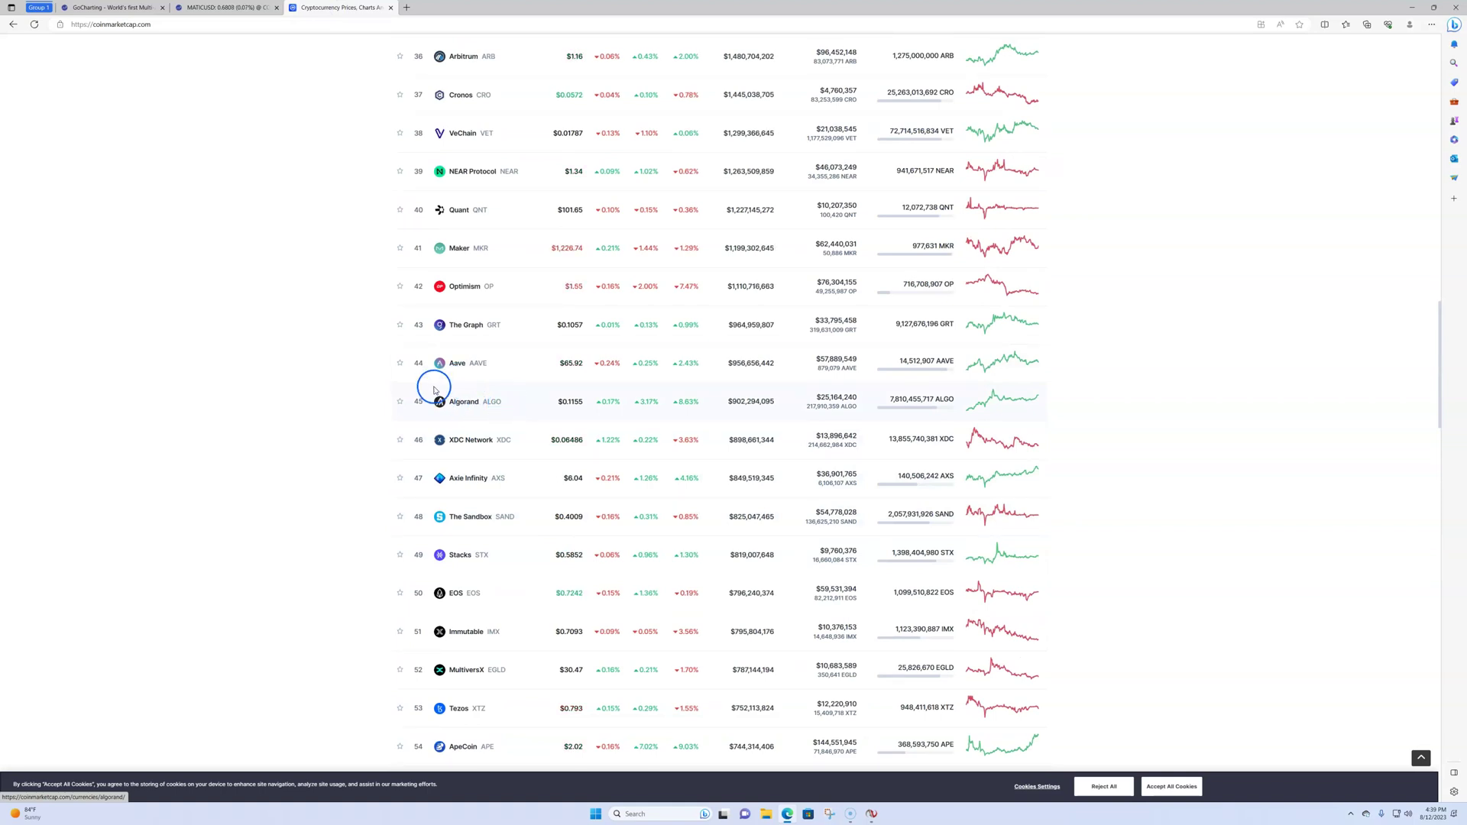
- Replace the old PEPE search with ALGO and load Coinbase's ALGOUSD pair into the footprint chart
left_click(245, 12)
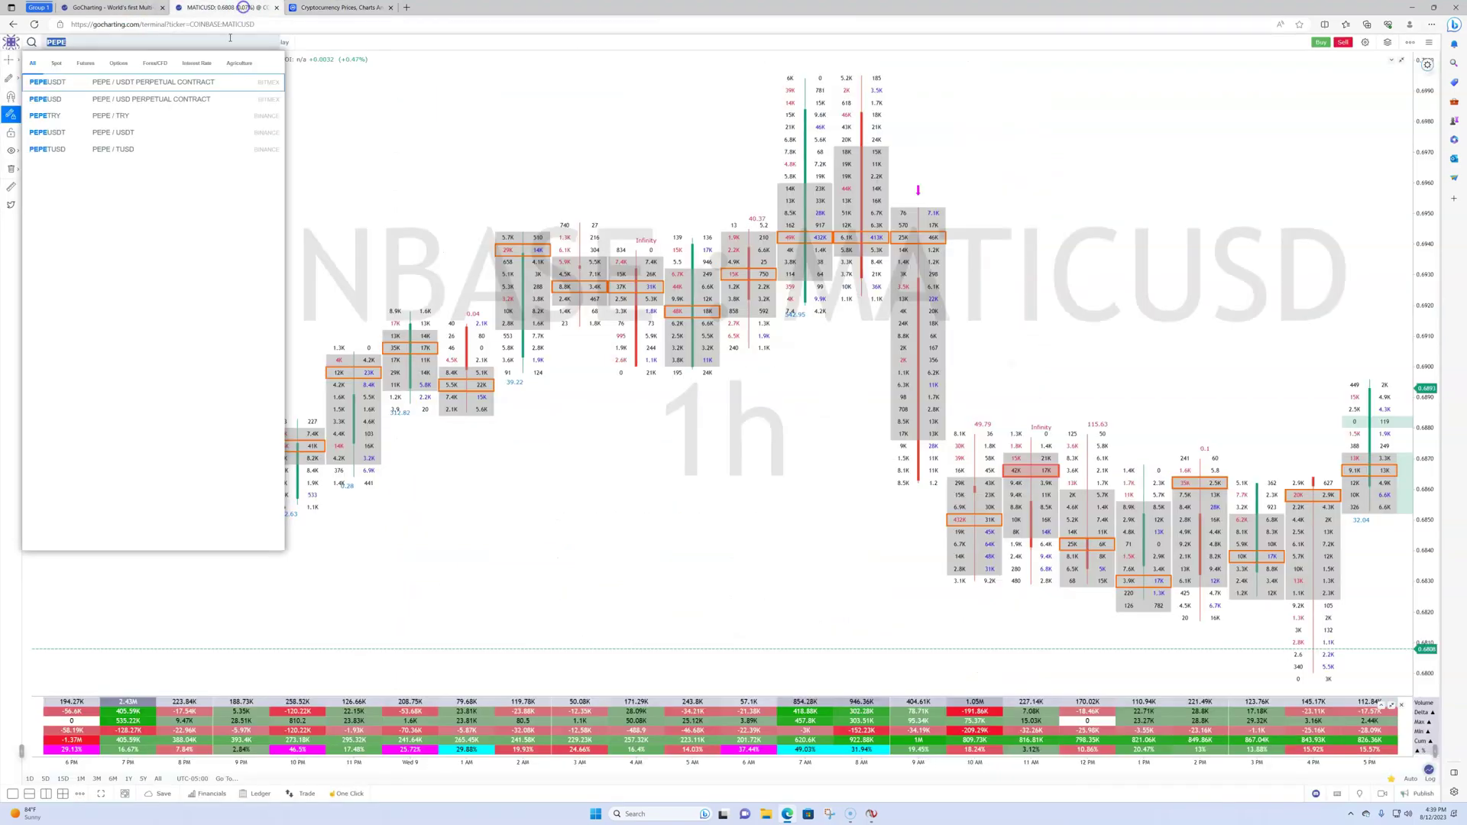
left_click(114, 47)
type("ALGO")
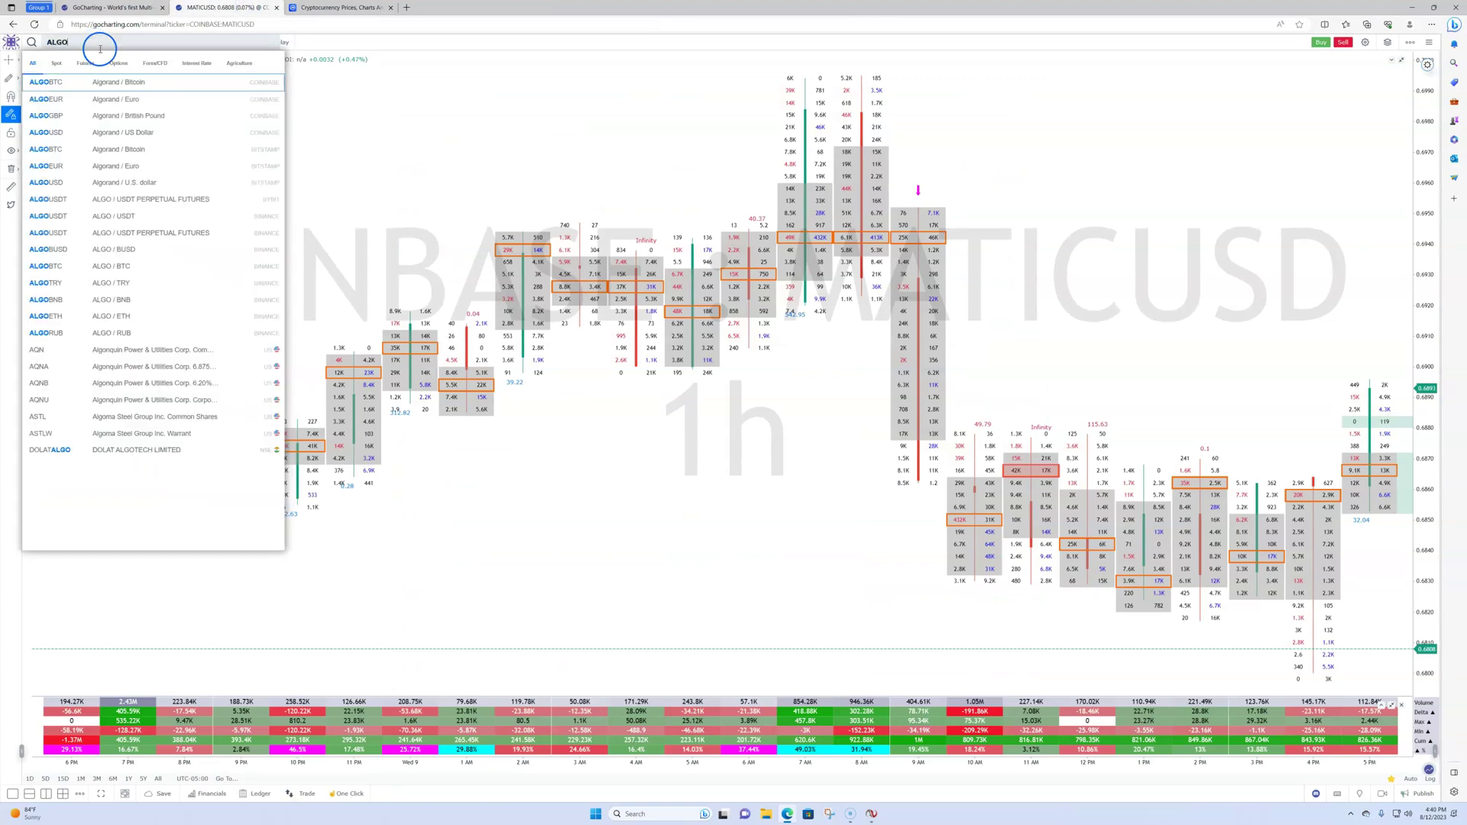
left_click(149, 132)
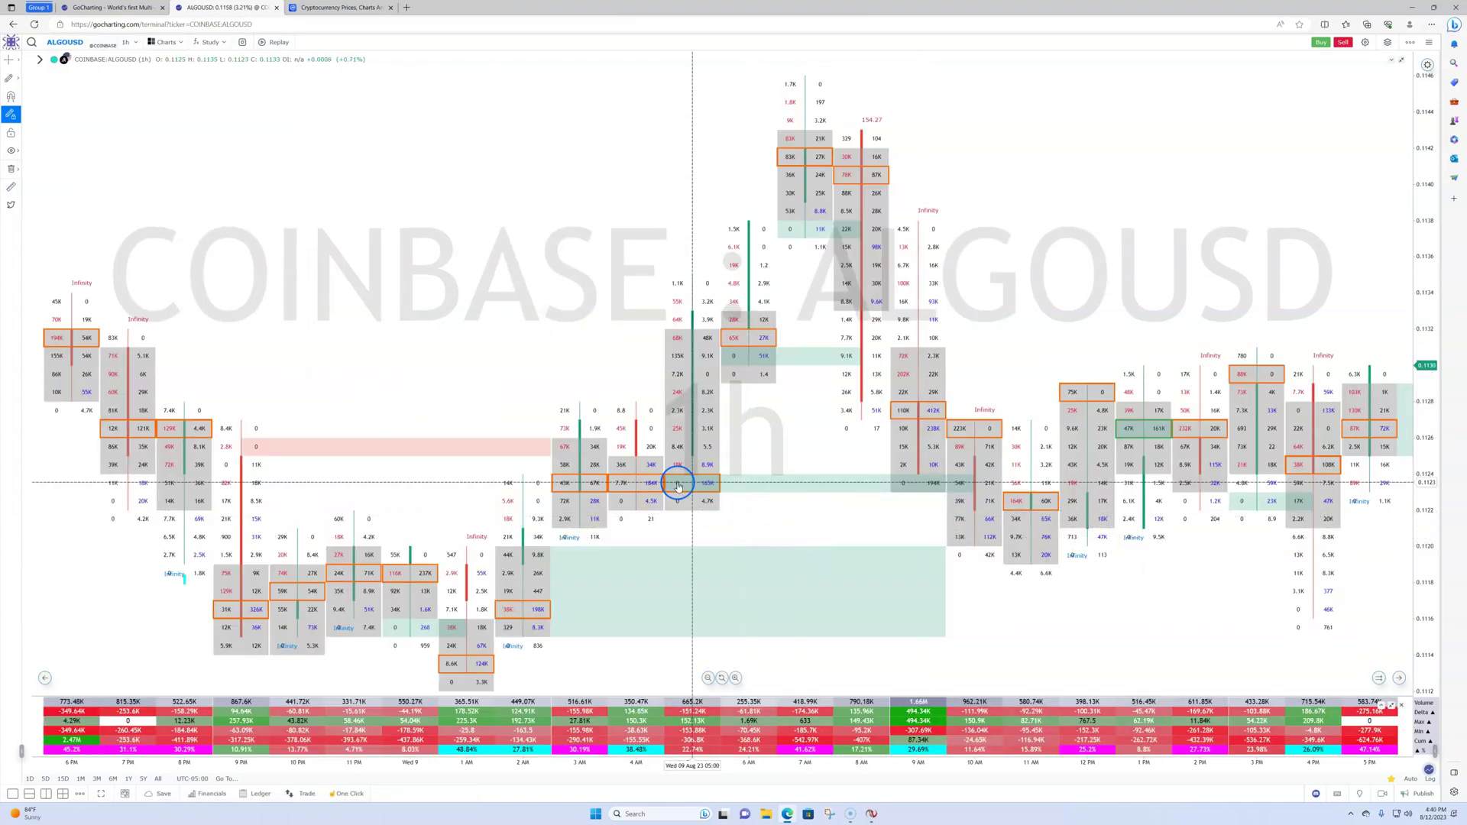
- Compress the ALGOUSD price axis vertically and squeeze the hourly bars together to show earlier hours
left_click_drag(1442, 489, 1428, 535)
mouse_move(1039, 764)
left_mouse_down()
mouse_move(955, 764)
mouse_move(1031, 764)
left_mouse_up()
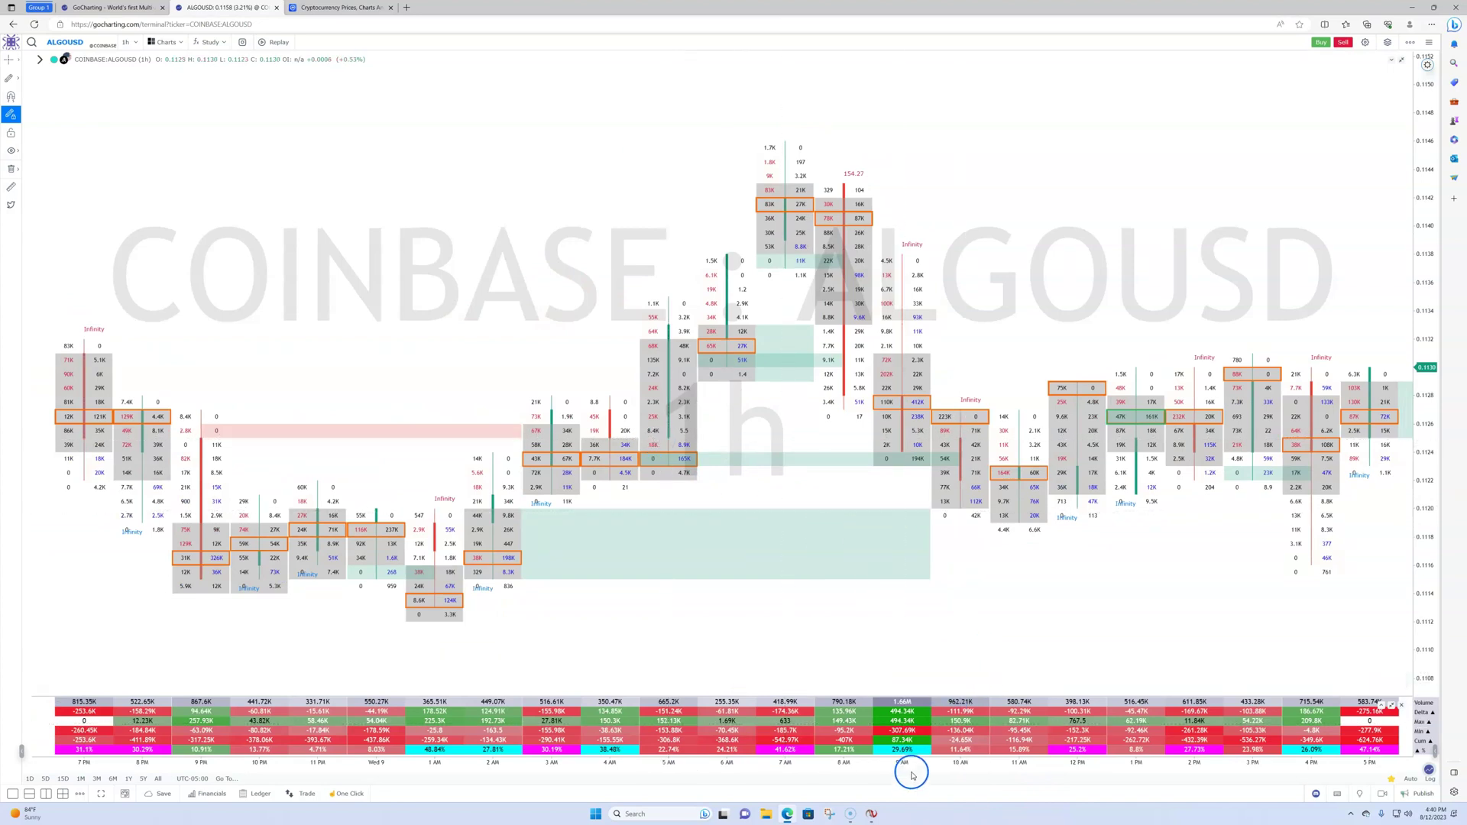
left_click_drag(910, 771, 942, 765)
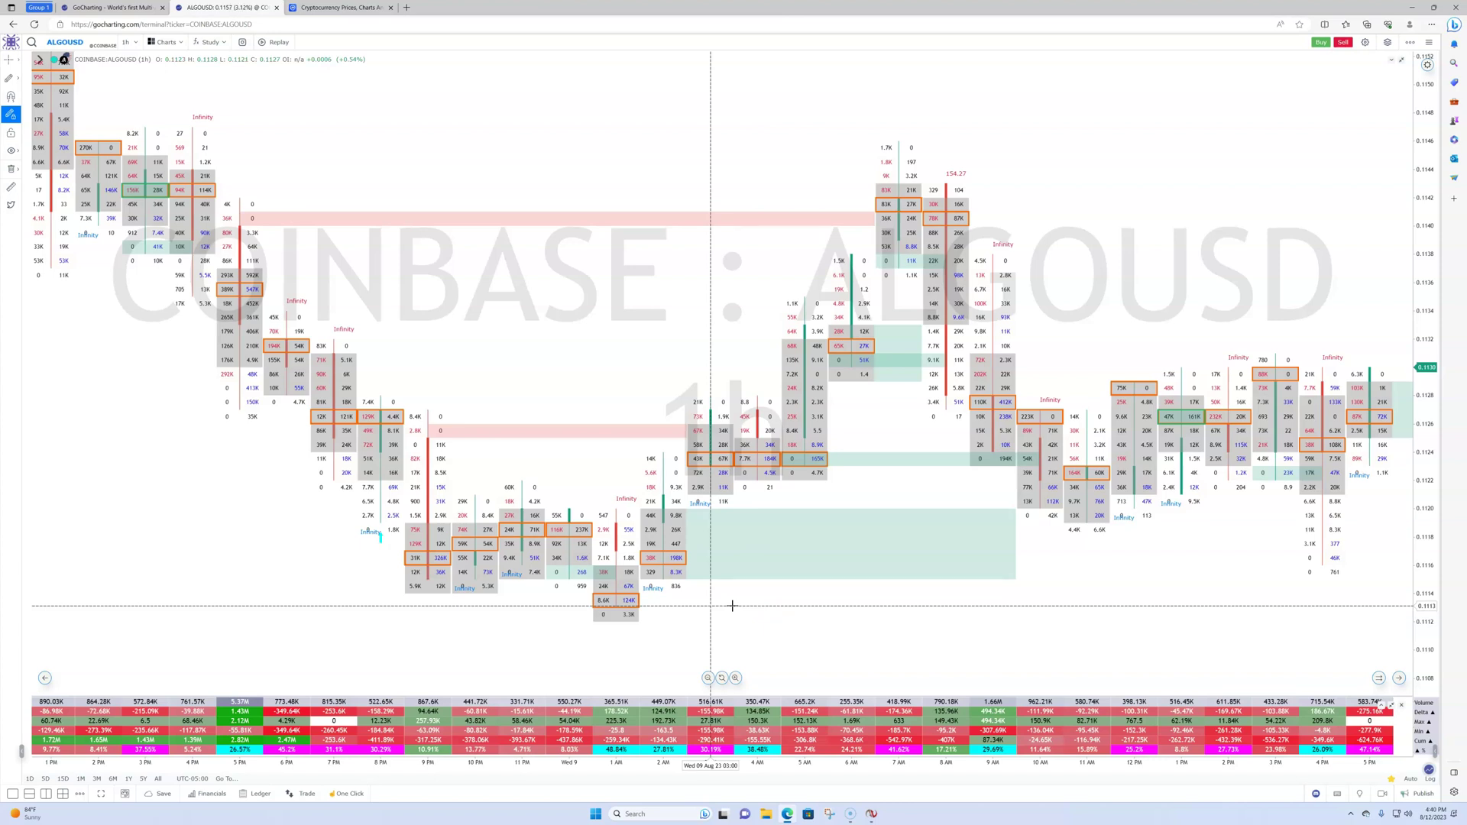
- Pan the ALGOUSD chart back to the previous afternoon's bars and compress prices to about 0.1105–0.1180
left_click(605, 634)
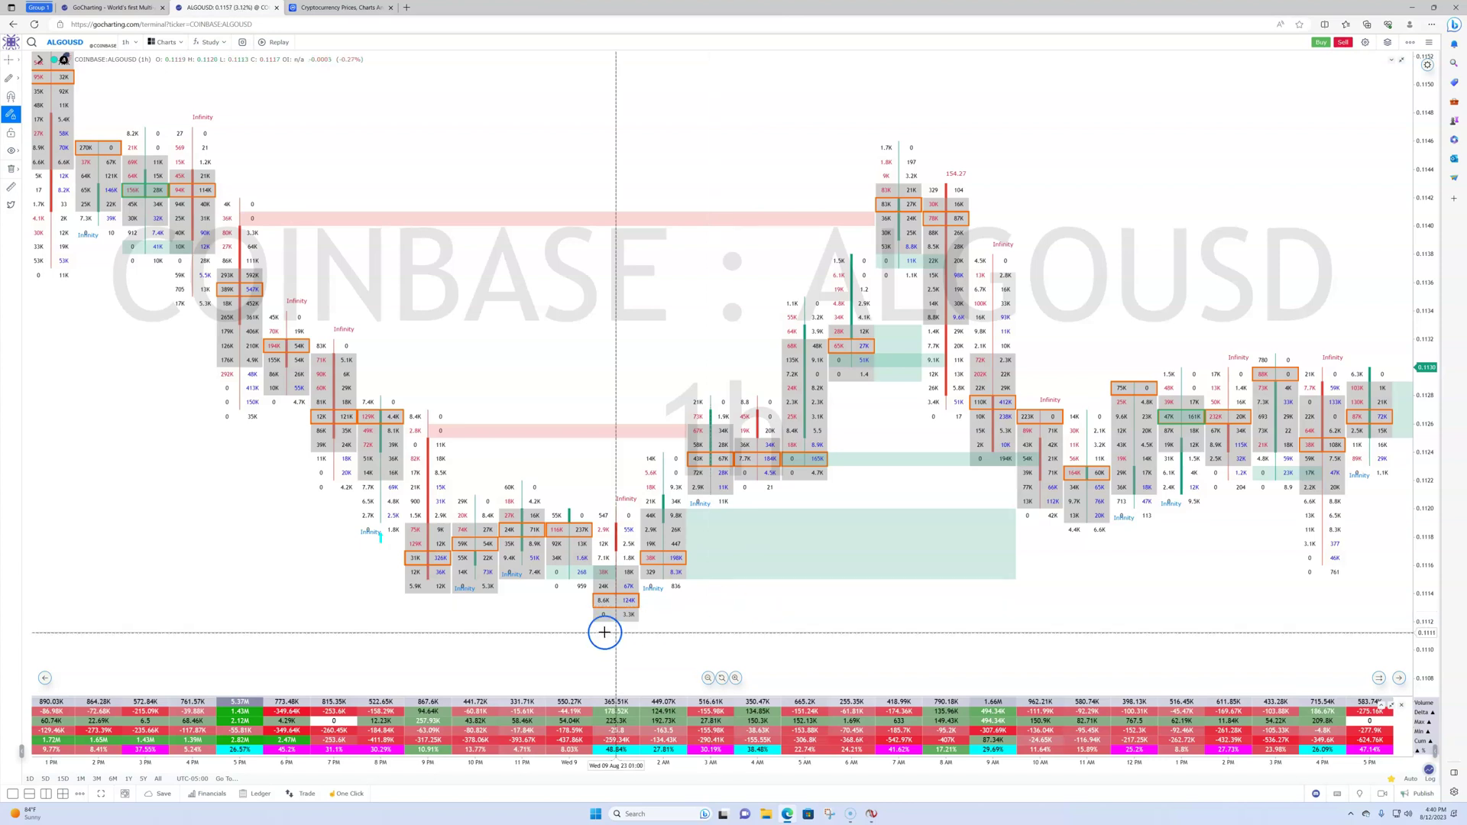
left_click(707, 578)
left_click(363, 688)
left_click(383, 757)
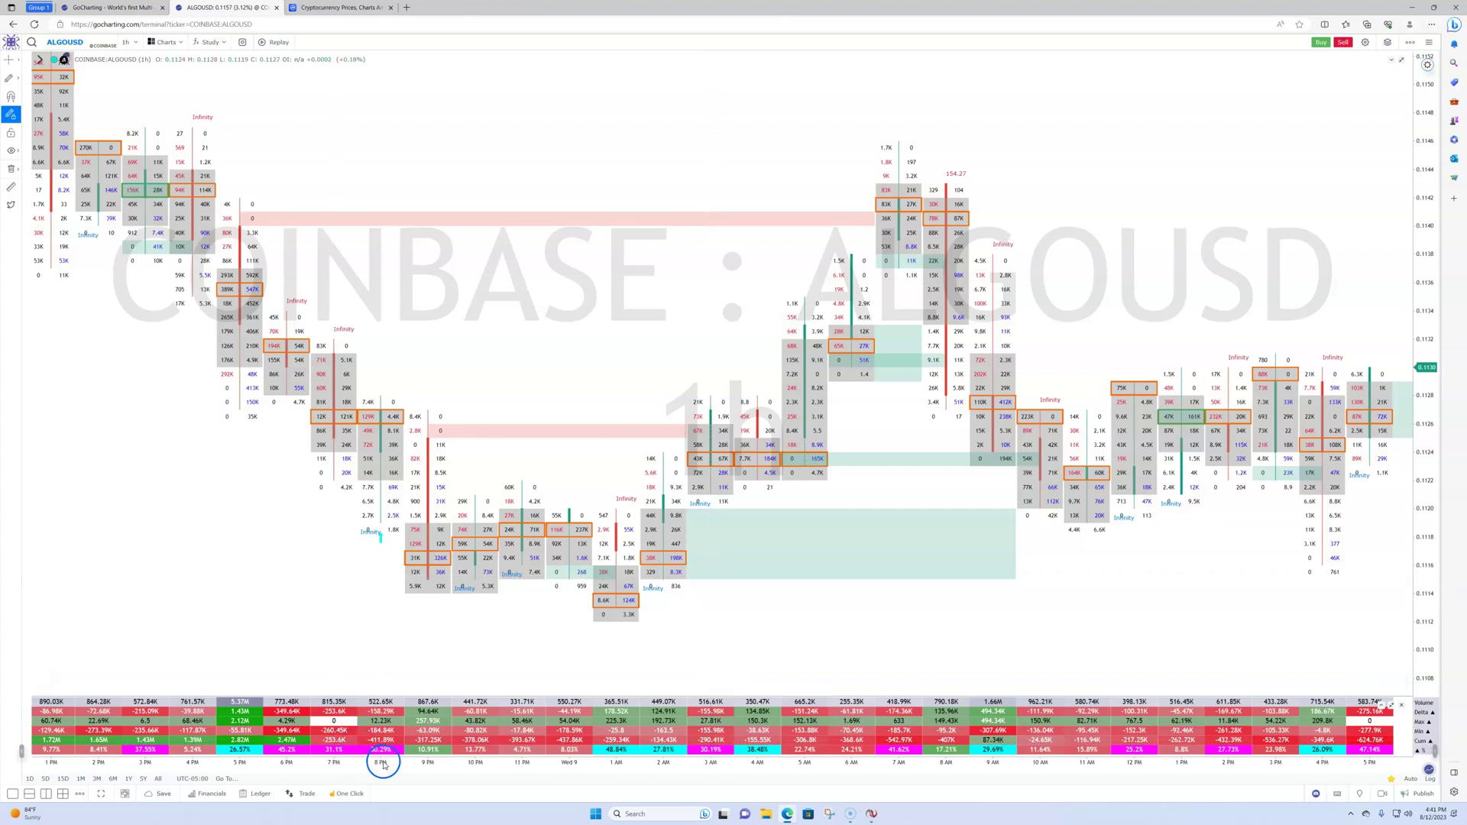
left_click(724, 722)
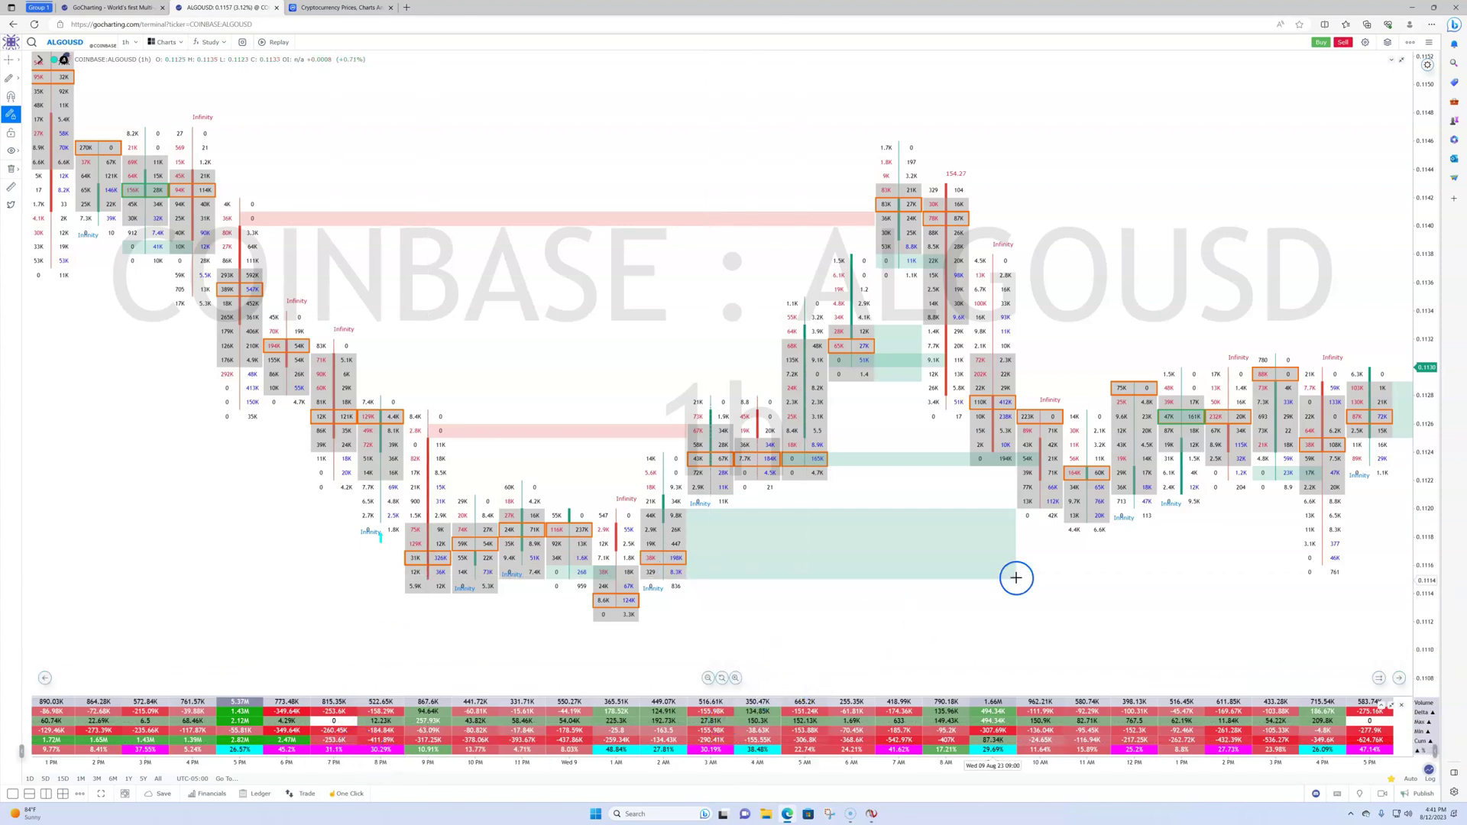
left_click(887, 331)
left_click(1090, 593)
left_click(608, 609)
left_click_drag(649, 645, 1020, 602)
left_click_drag(575, 466, 864, 580)
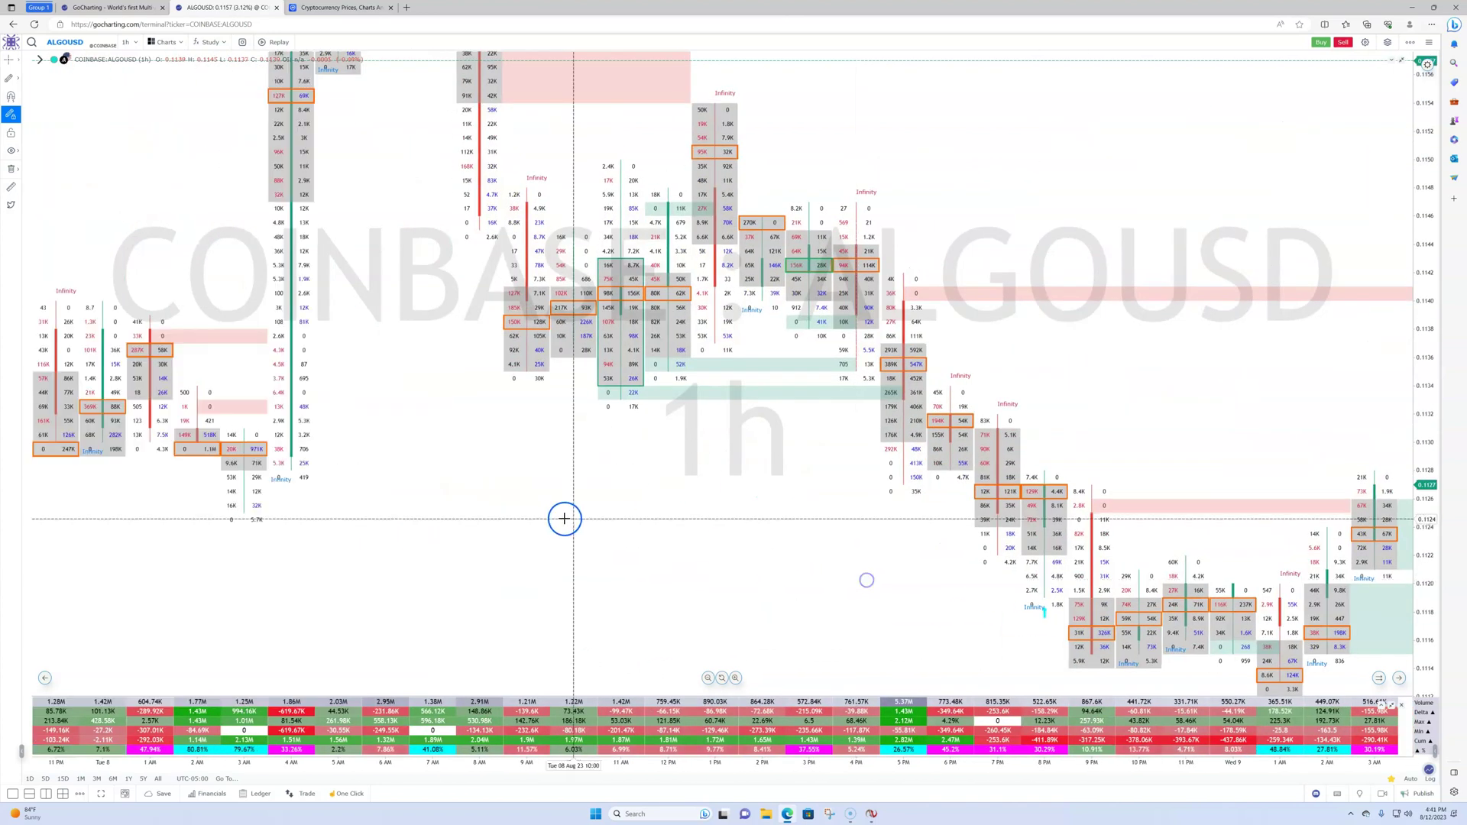
left_click_drag(560, 518, 866, 635)
left_click_drag(1428, 222, 1430, 305)
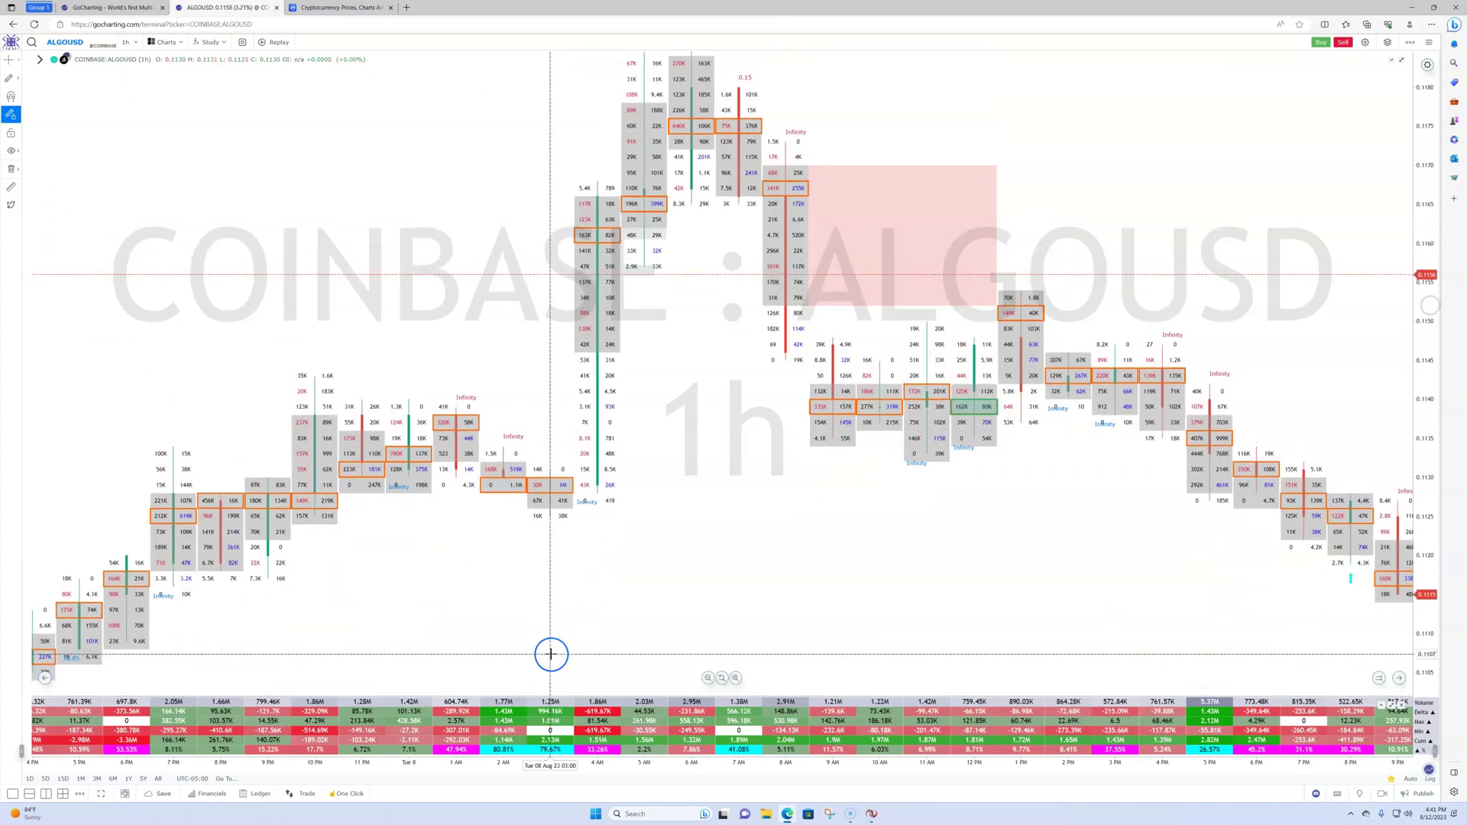